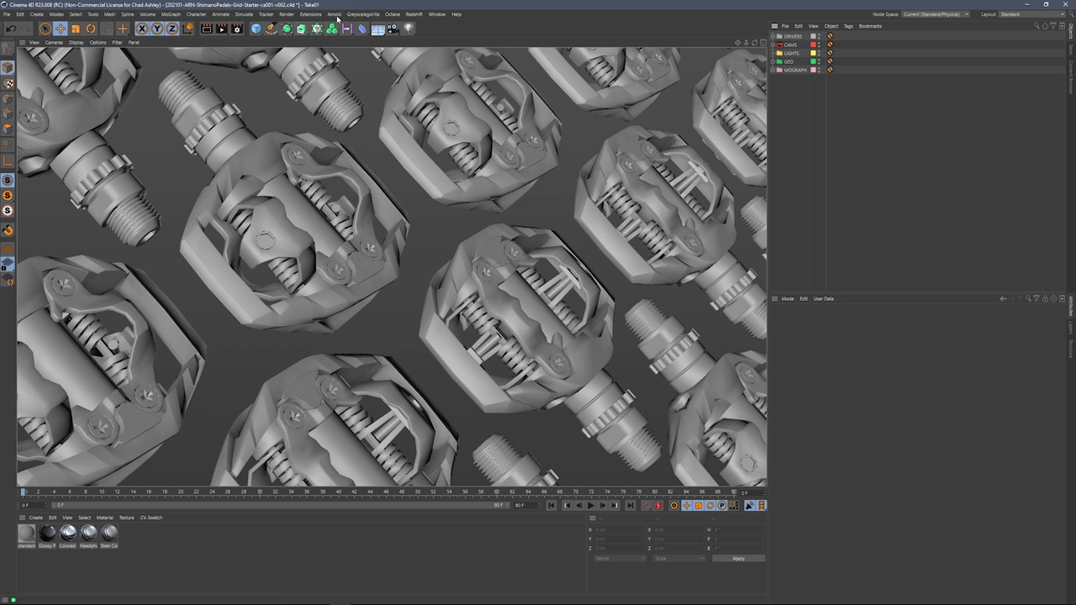
Add an Arnold skydome_light to the scene from the Arnold > Arnold Light menu.
left_click(335, 14)
mouse_move(369, 38)
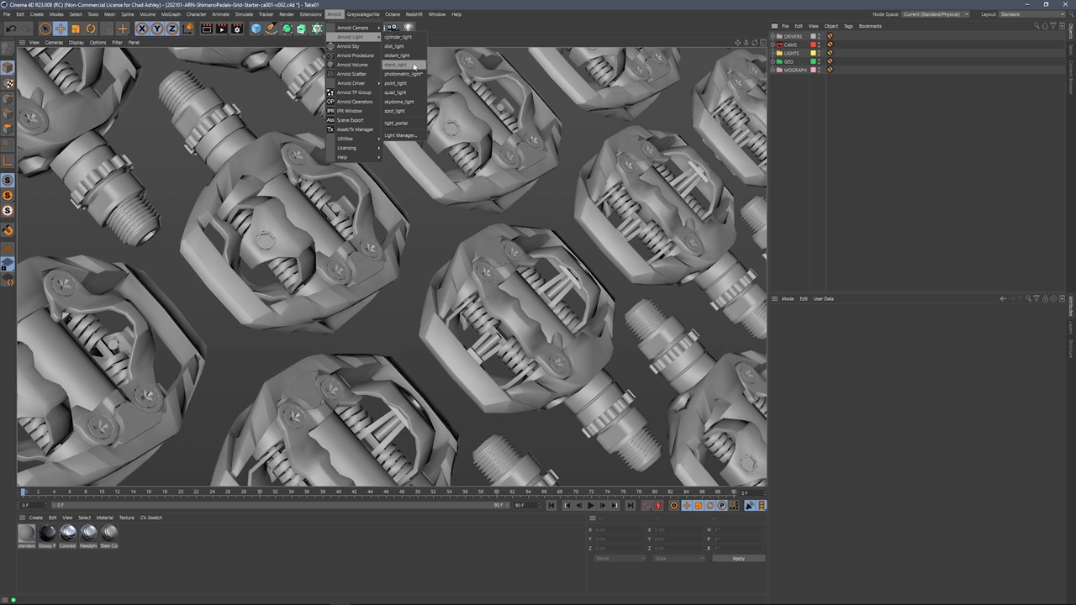
left_click(400, 102)
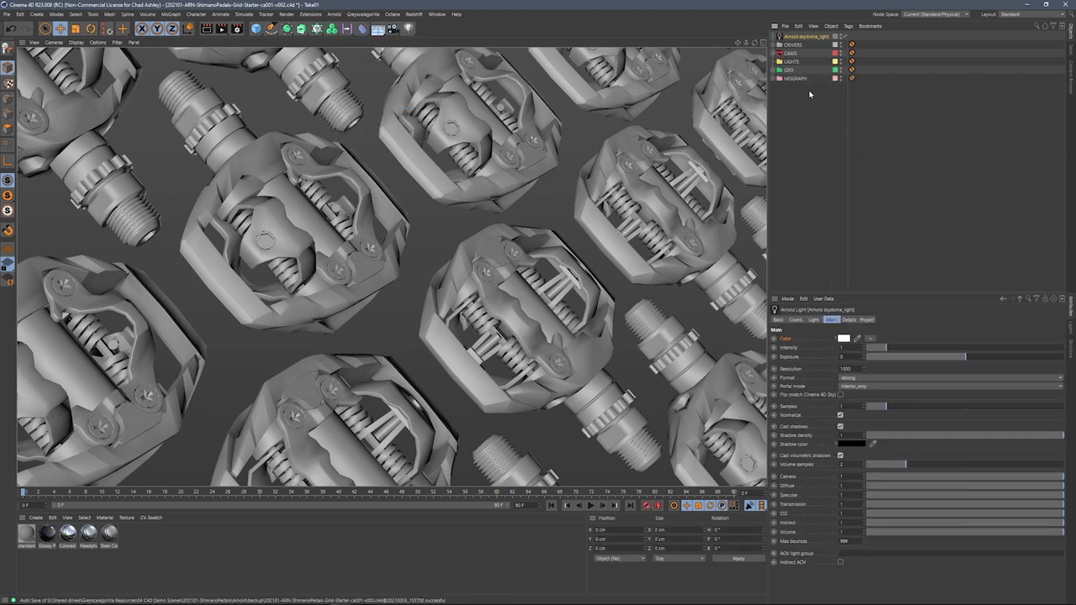
left_click(852, 28)
left_click(864, 192)
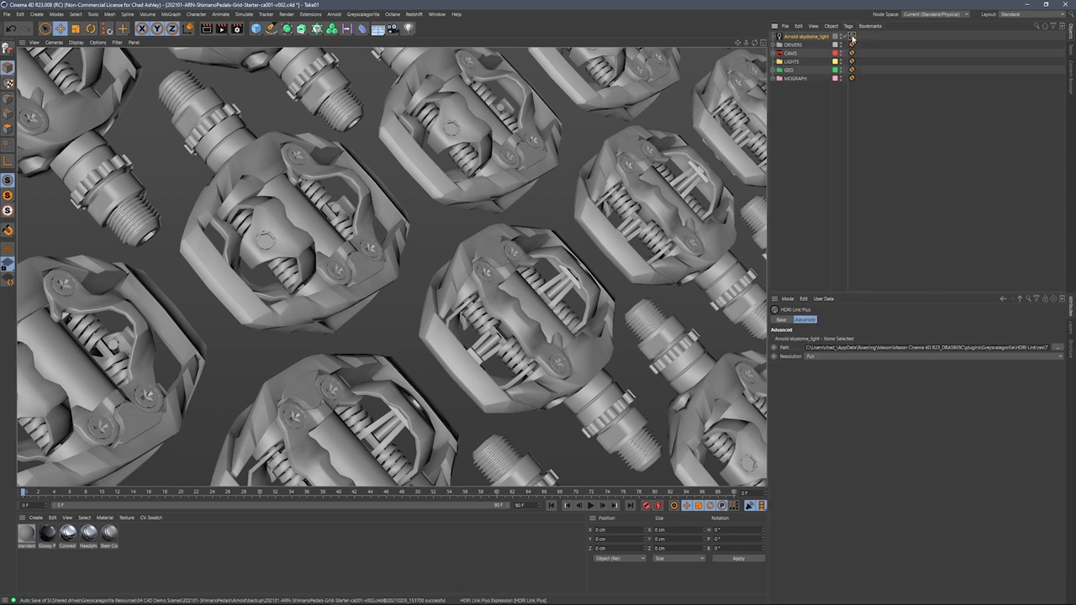
right_click(813, 37)
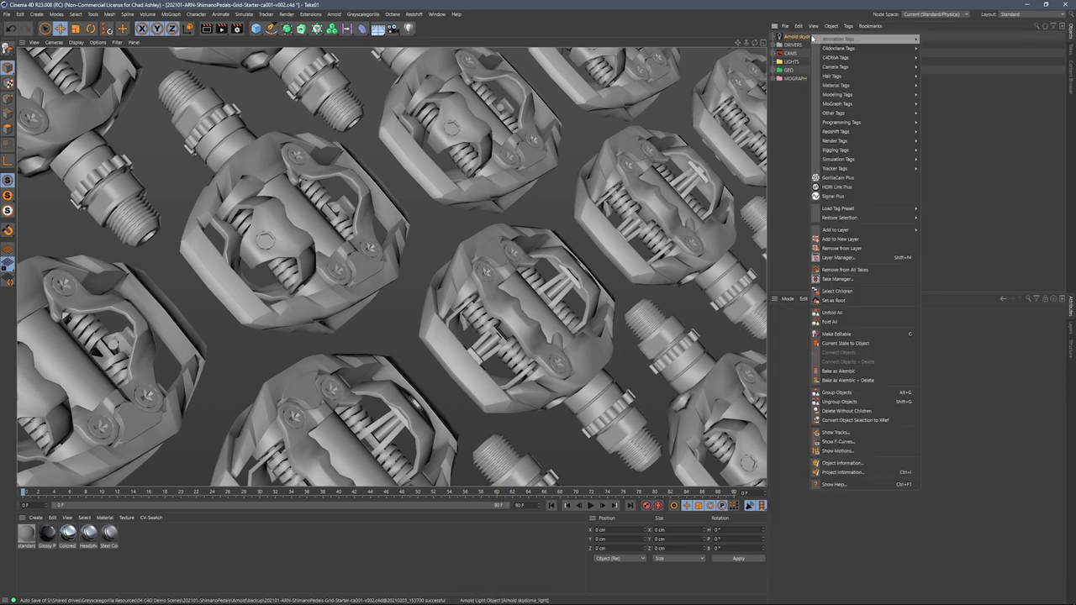
left_click(837, 188)
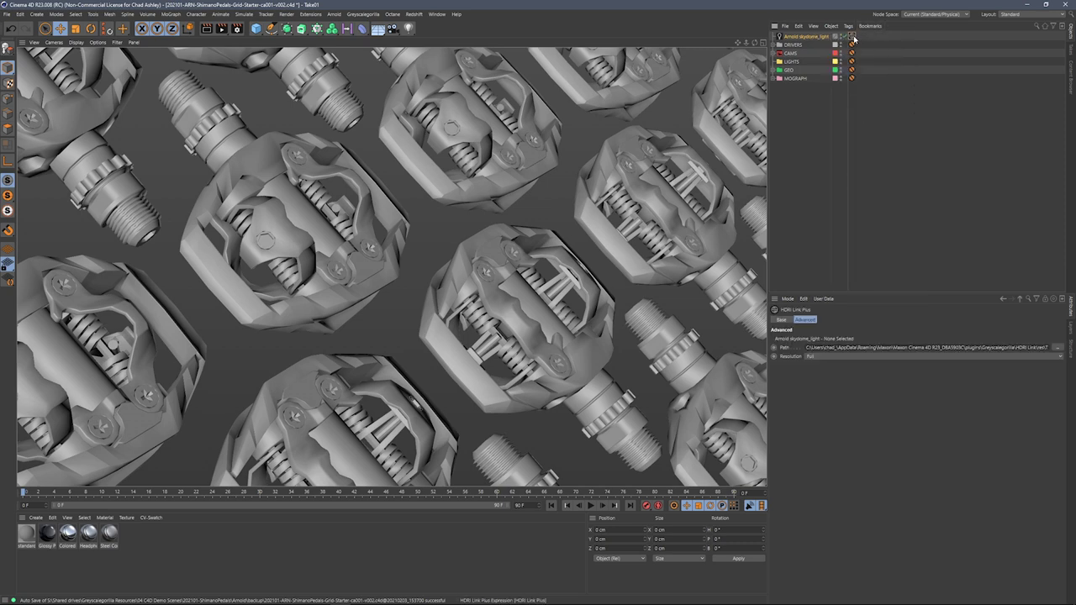
key("Delete")
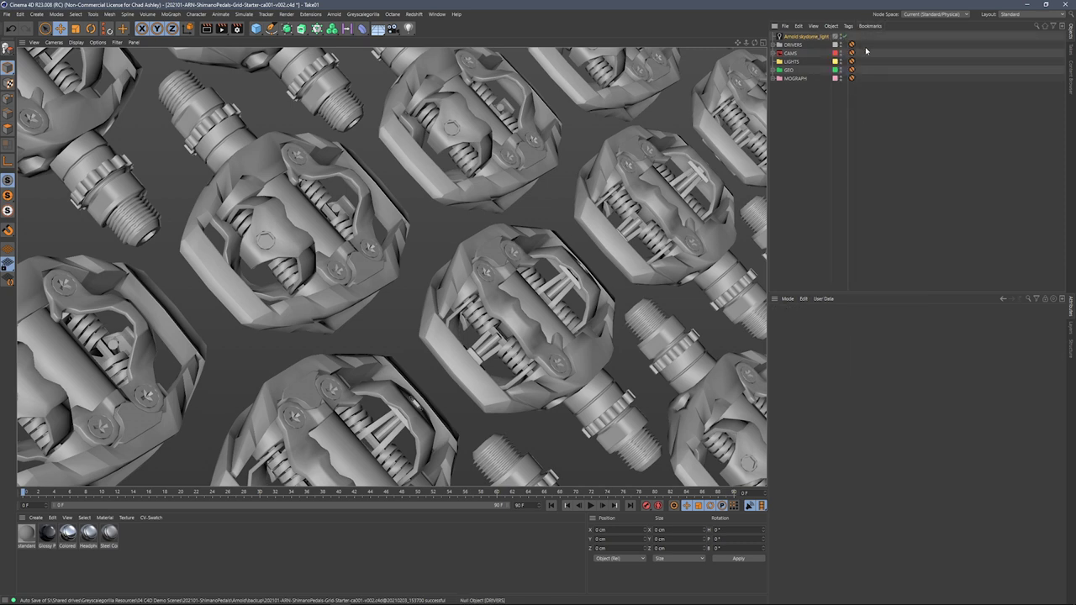
left_click(367, 15)
left_click(379, 73)
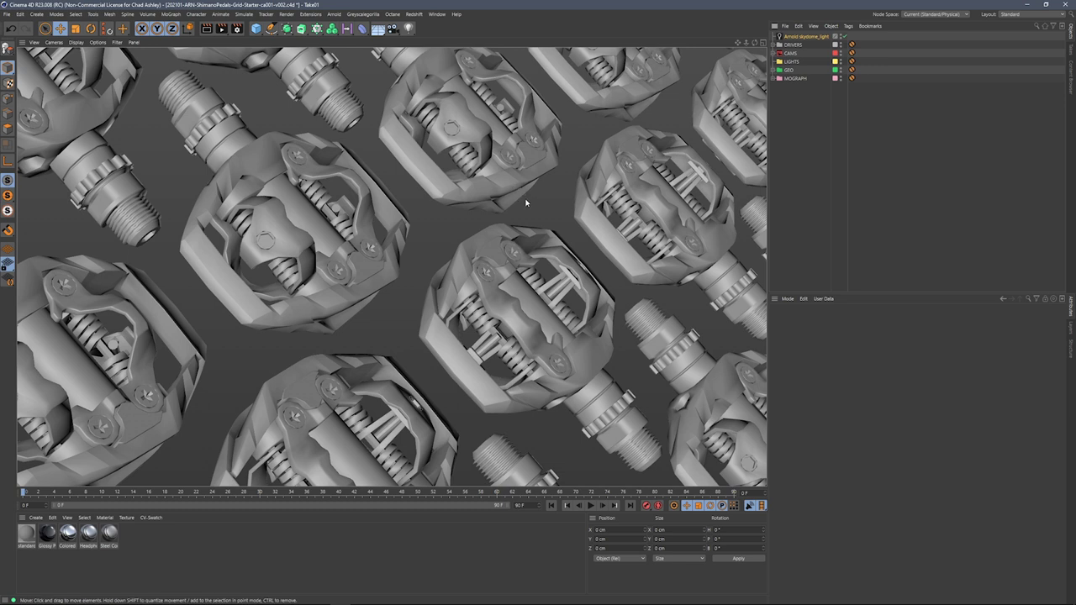
key("shift+c")
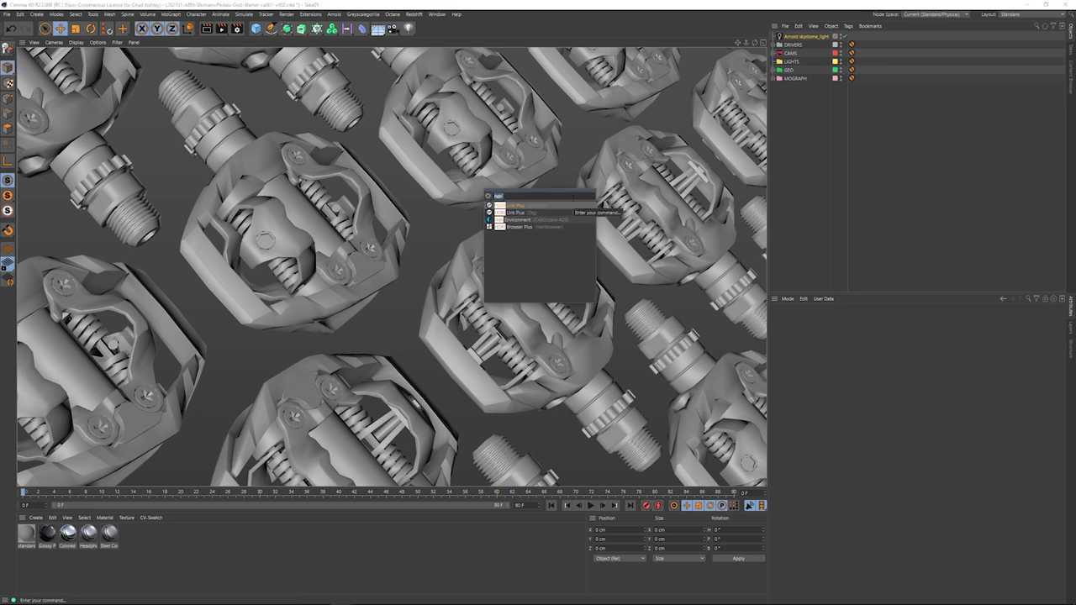
key("Escape")
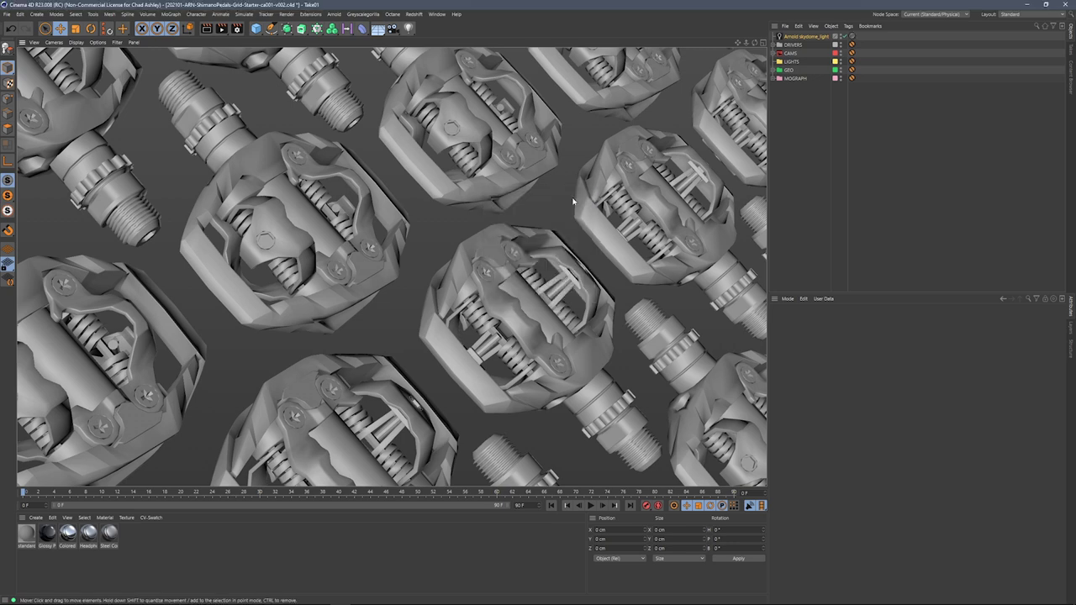
Link the skydome light's Color parameter to an HDRI Link Plus tag feeding a 1500 × 750 image.
left_click(812, 36)
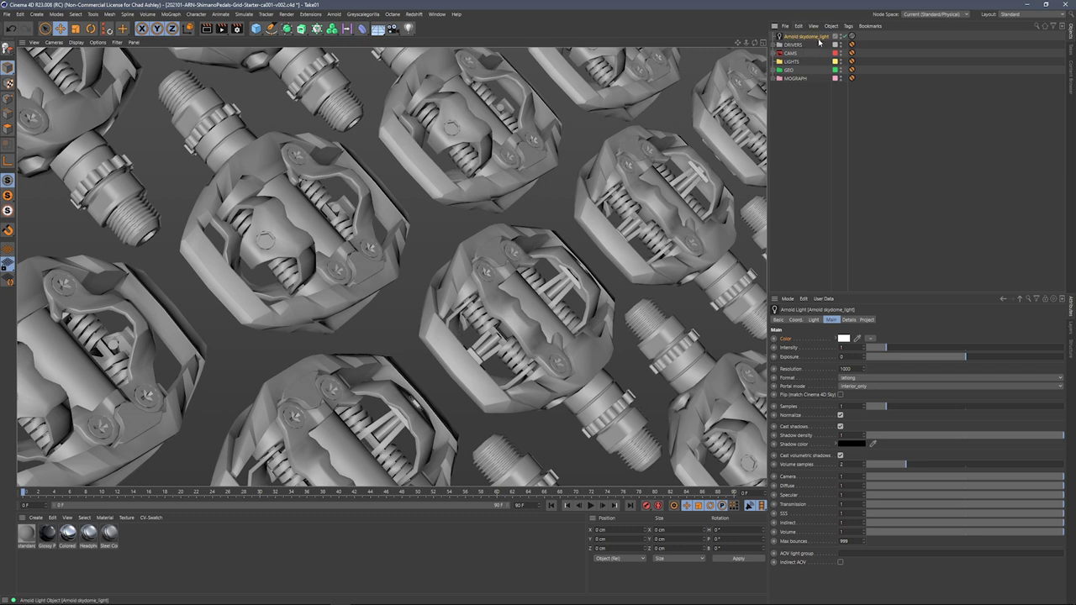
left_click_drag(788, 344, 791, 339)
left_click_drag(899, 47, 855, 39)
left_click(854, 38)
left_click(809, 37)
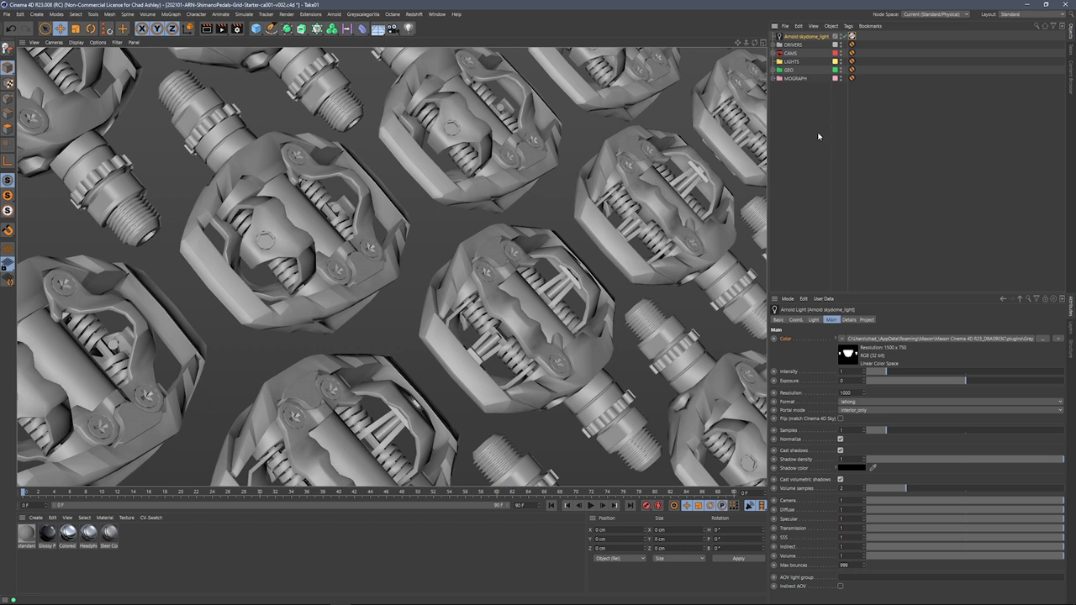
Open the Plus Library from the HDRI Link Plus tag and from its Basic tab, closing it each time.
left_click(852, 37)
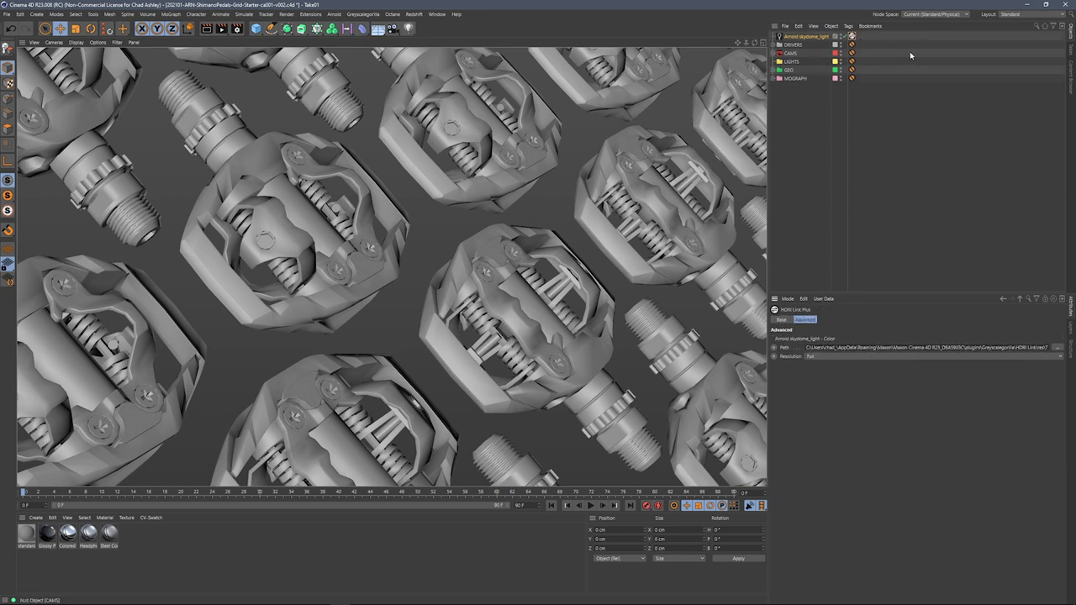
double_click(853, 38)
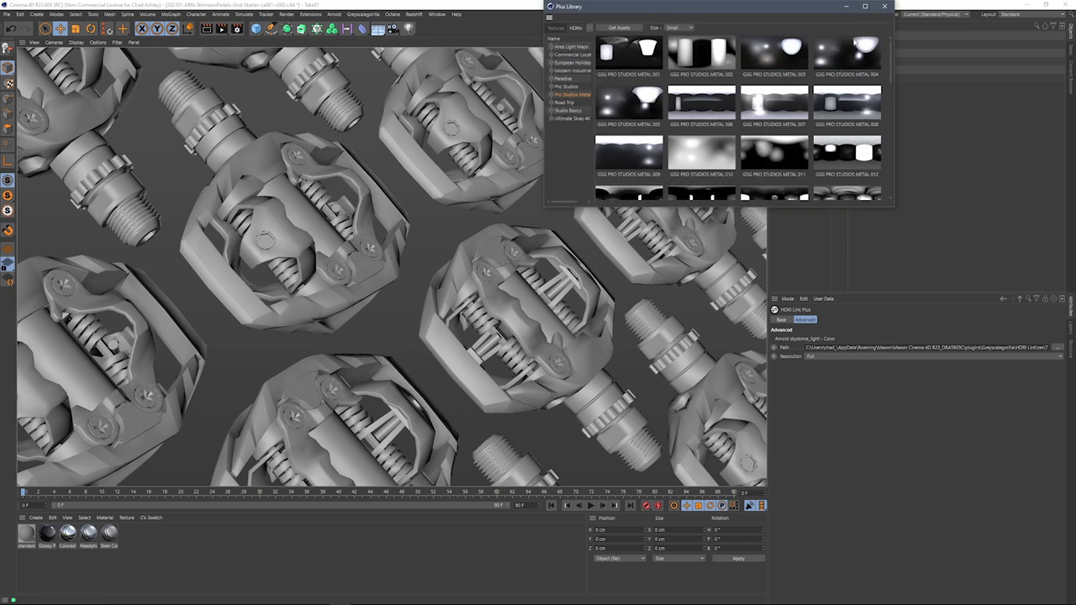
left_click_drag(828, 9, 653, 146)
left_click(709, 144)
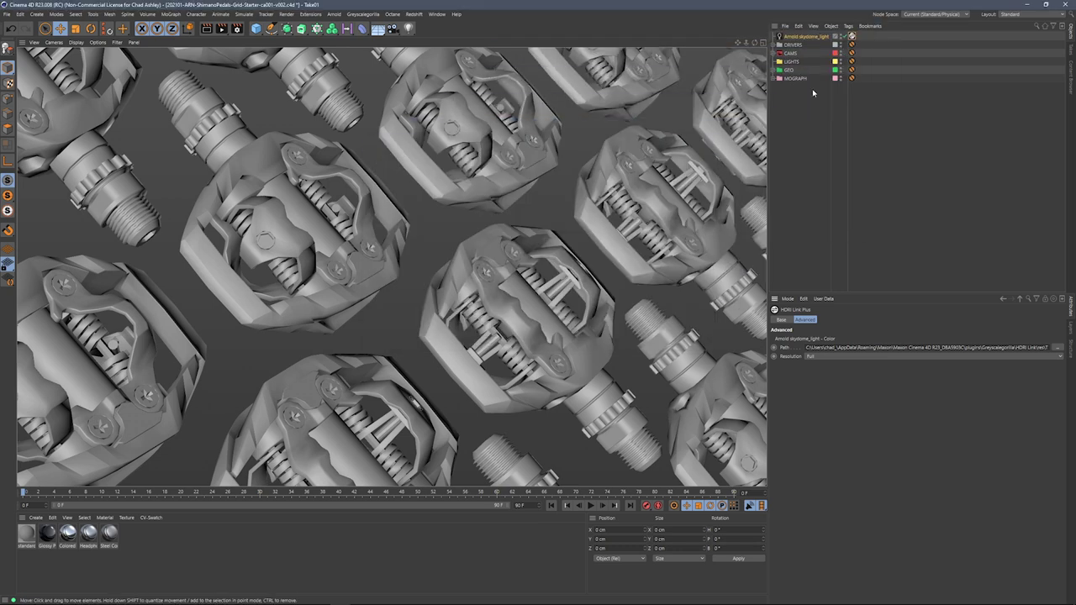
left_click(781, 320)
left_click(800, 343)
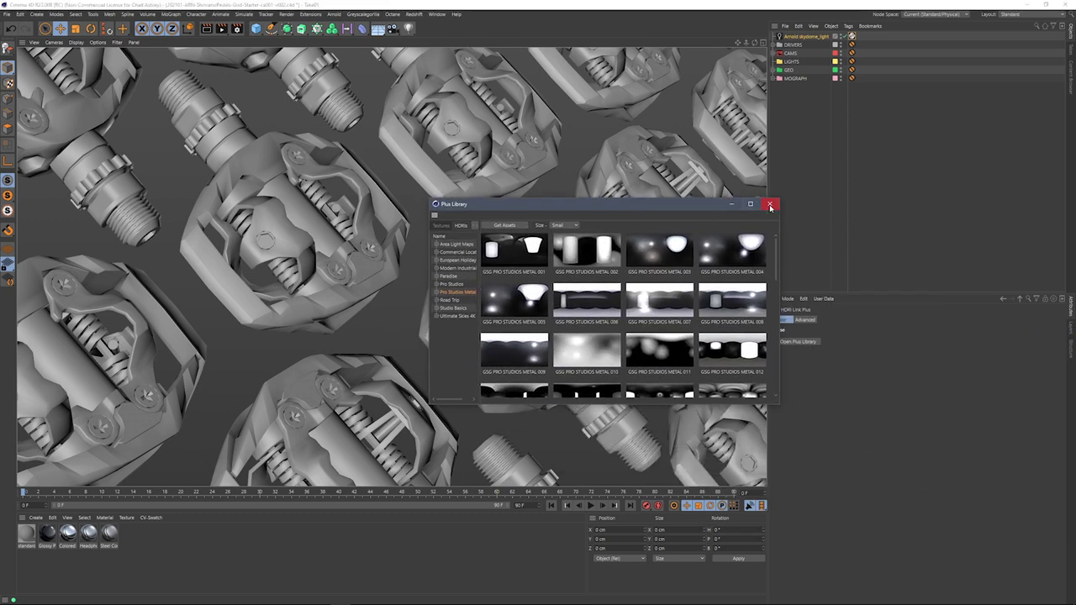
left_click(769, 203)
Open the Plus Library from the Greyscalegorilla menu, then close it again.
left_click(363, 14)
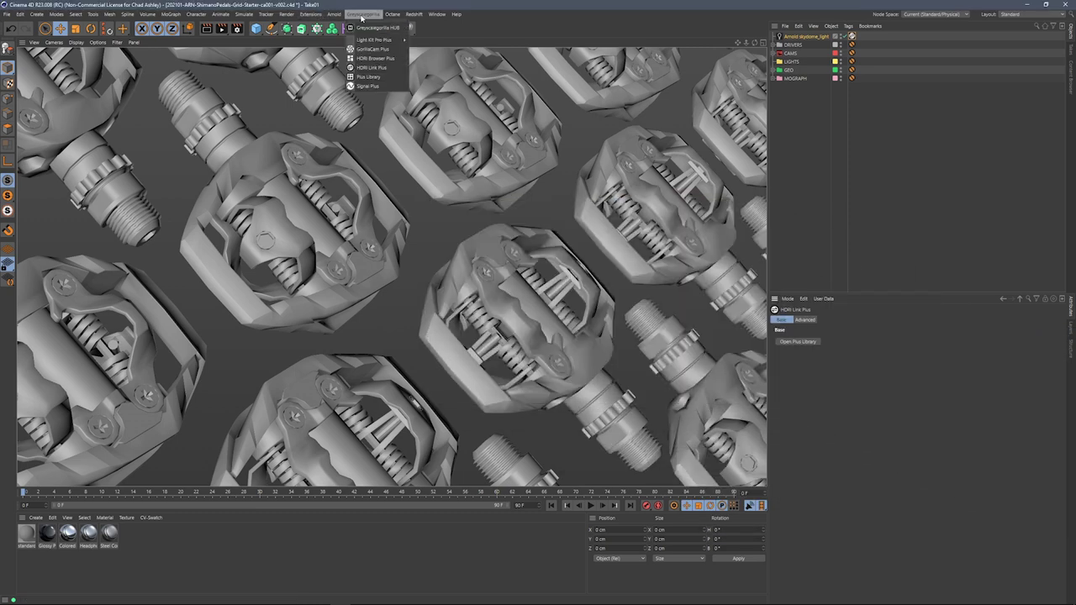
left_click(391, 78)
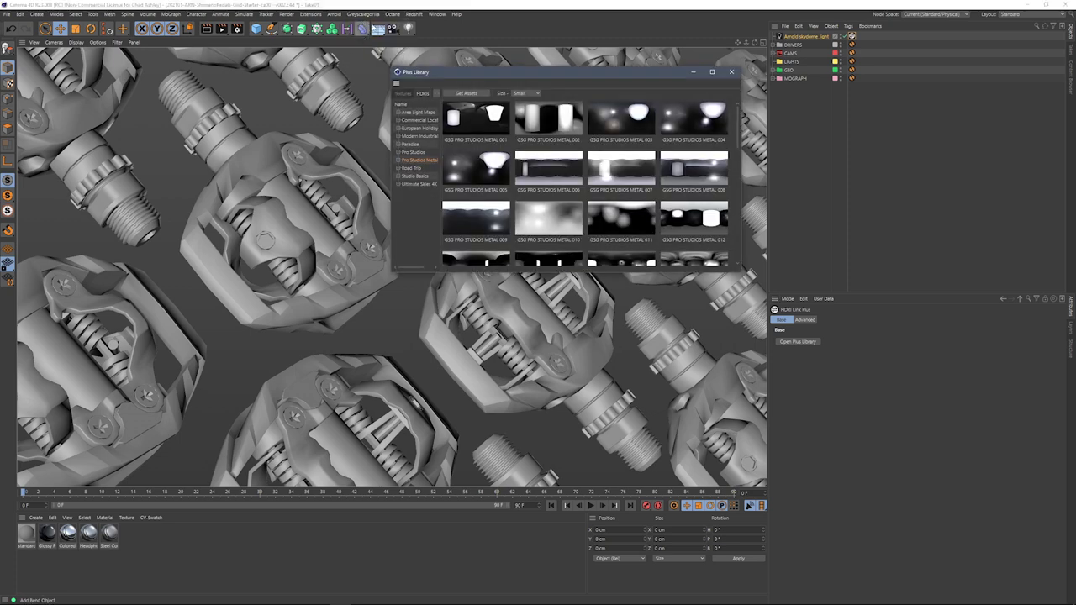
left_click(724, 80)
left_click(727, 74)
Launch the Plus Library through Commander search and move its window up and left.
key("shift+c")
type("hdri")
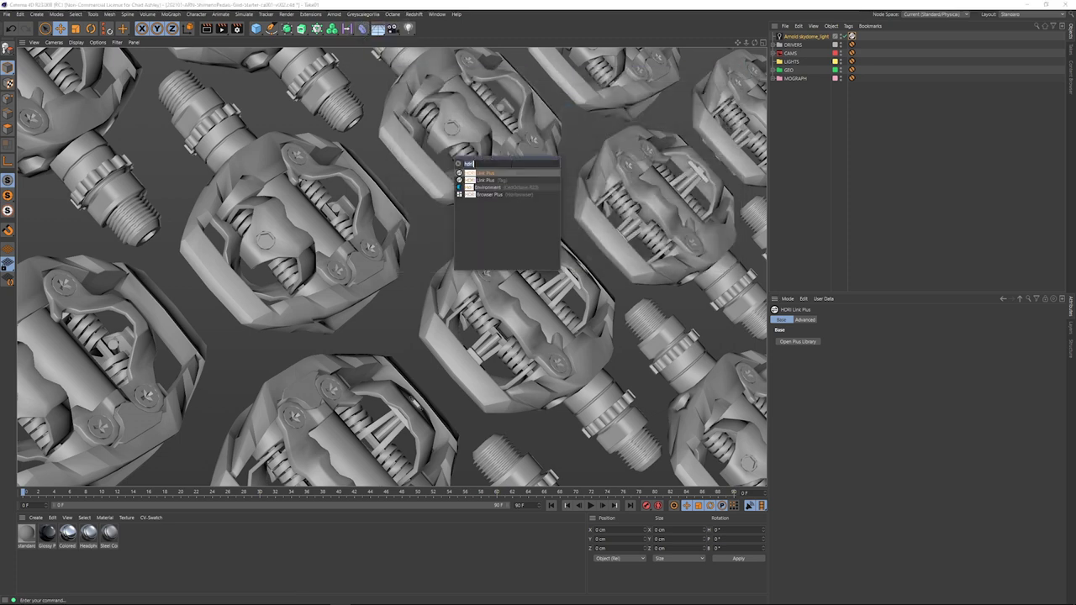
type("lig")
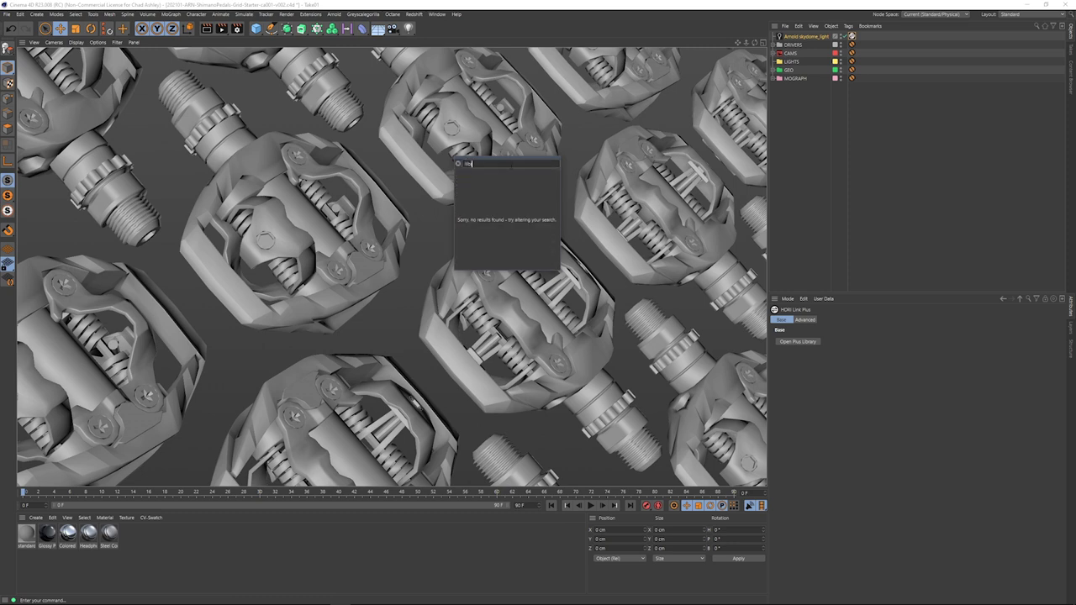
key("BackSpace")
type("b")
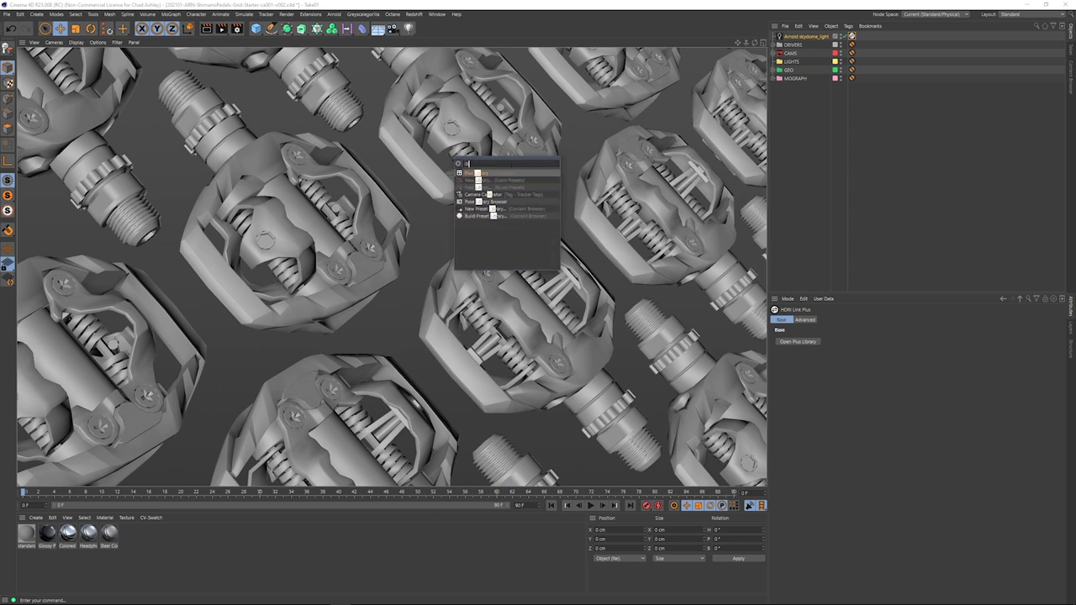
key("Return")
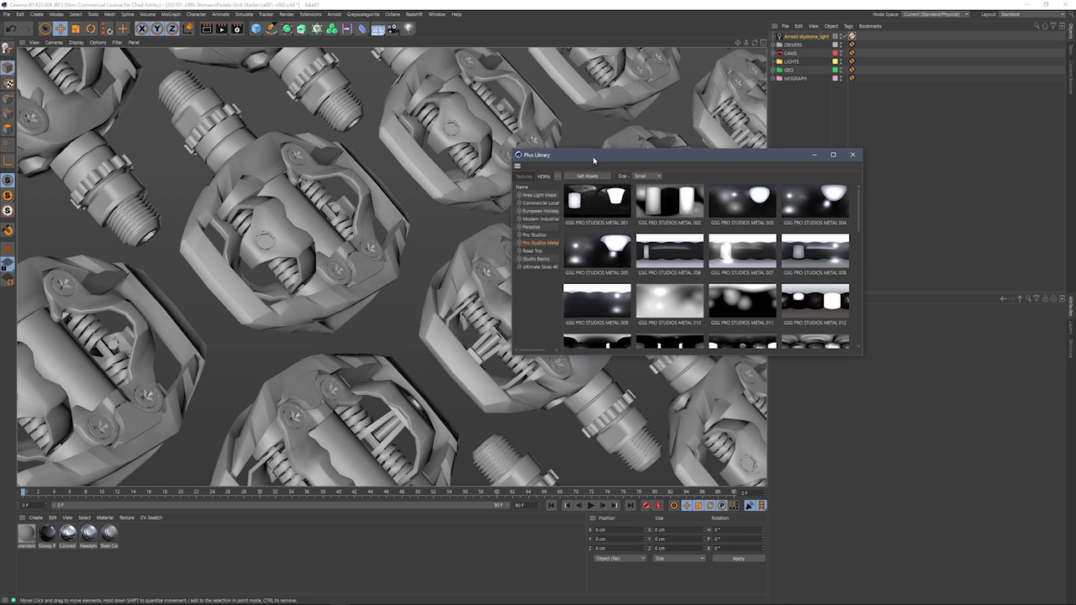
left_click_drag(593, 160, 493, 139)
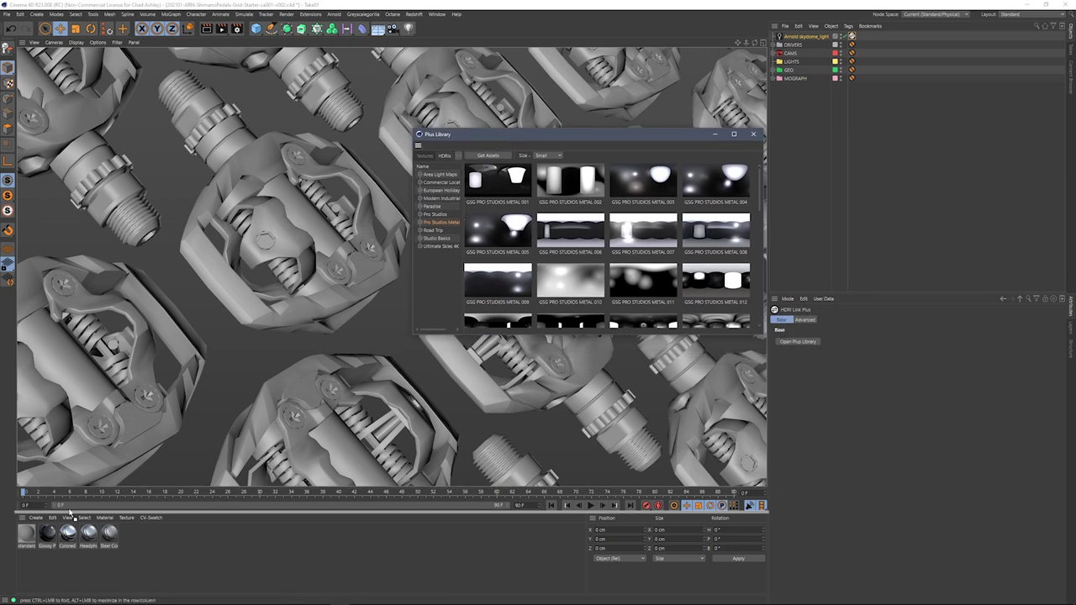
Dock the Plus Library beside Materials, enlarge the bottom panel, and remove the Coordinates panel.
left_click_drag(70, 513, 26, 519)
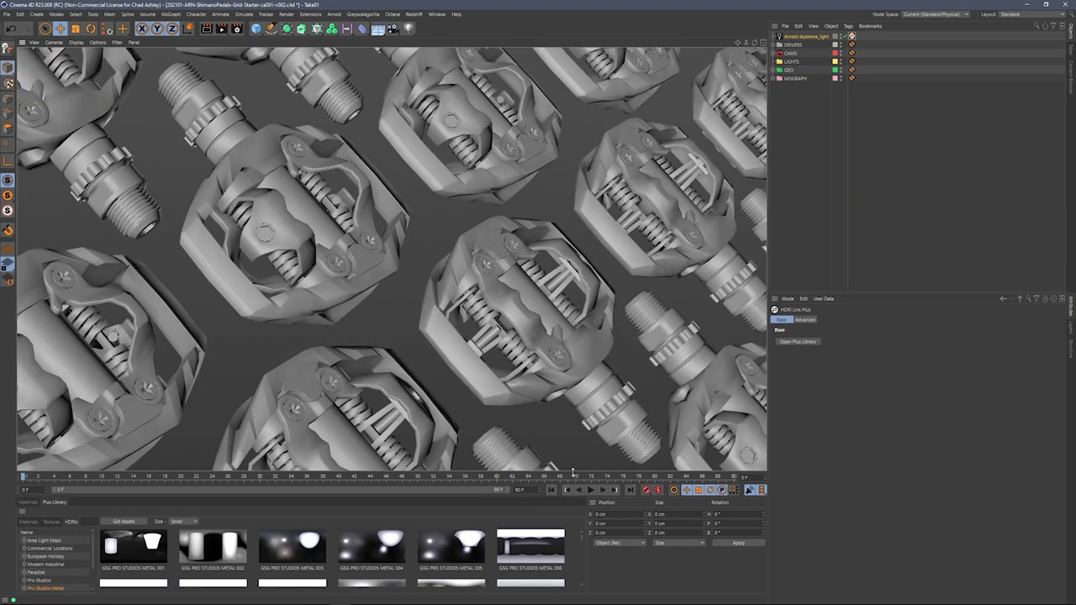
left_click_drag(575, 471, 575, 307)
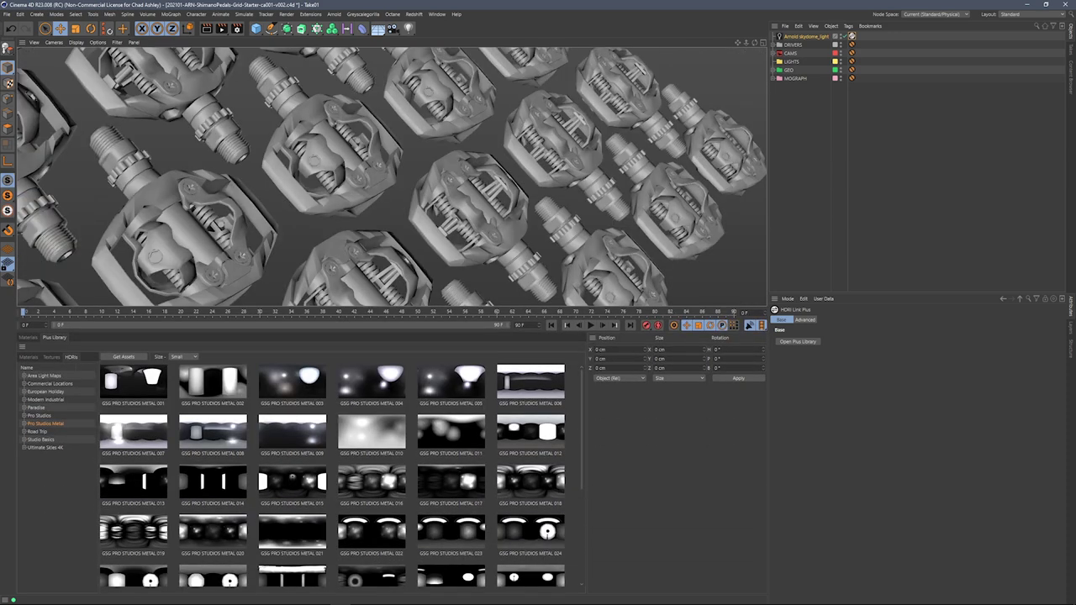
left_click(592, 338)
left_click(622, 363)
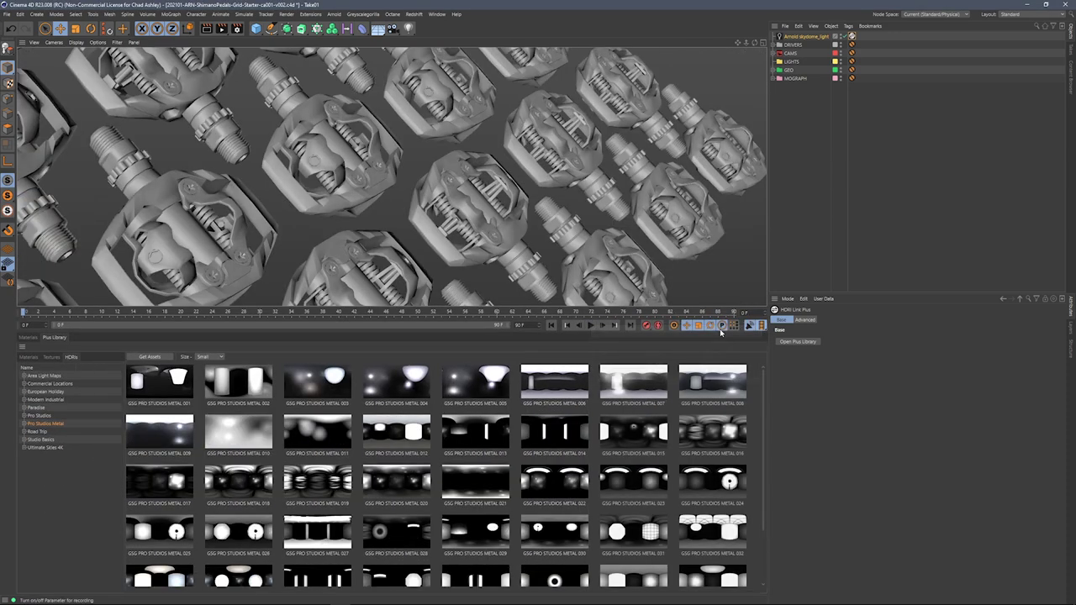
Browse several HDRI categories, including Paradise, ending on Studio Basics.
left_click(53, 392)
left_click(52, 399)
left_click(39, 408)
left_click(40, 424)
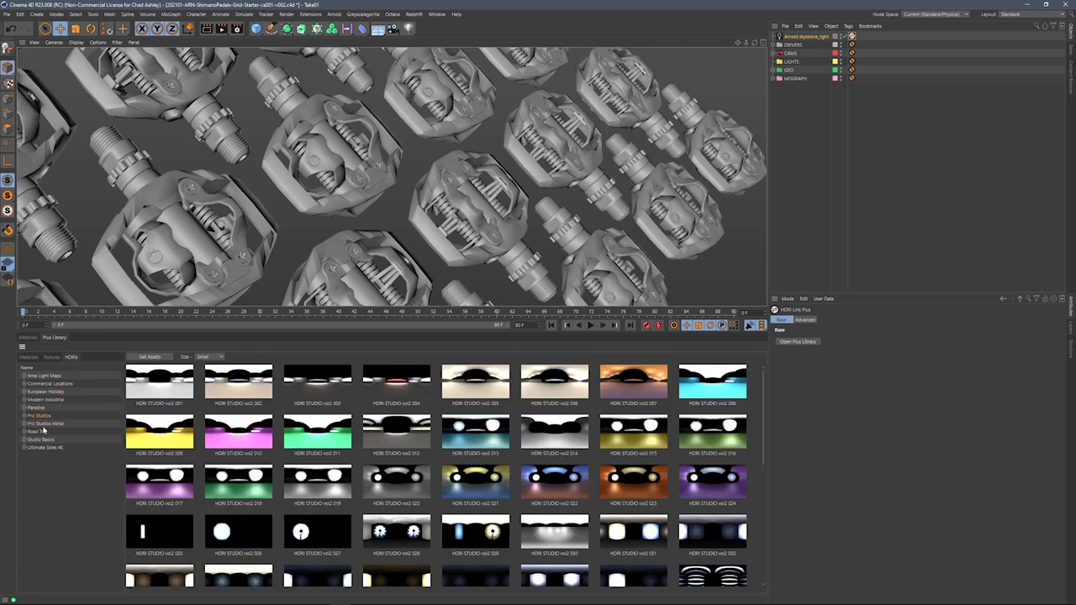
left_click(41, 431)
left_click(42, 439)
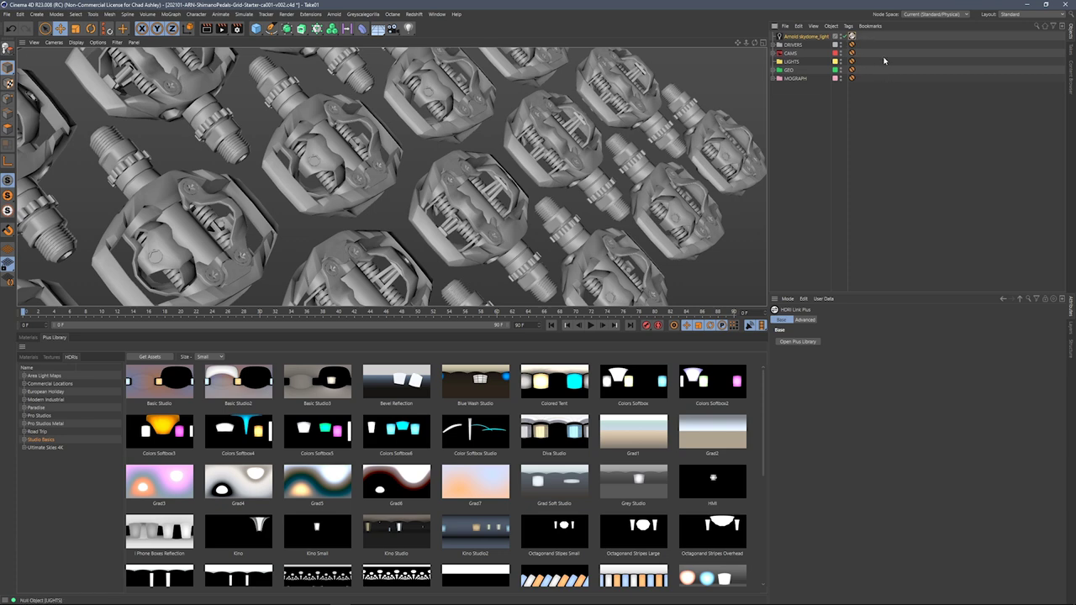
Set the HDRI tag's Resolution to Preview and show the Pro Studios Metal HDRIs.
left_click(809, 322)
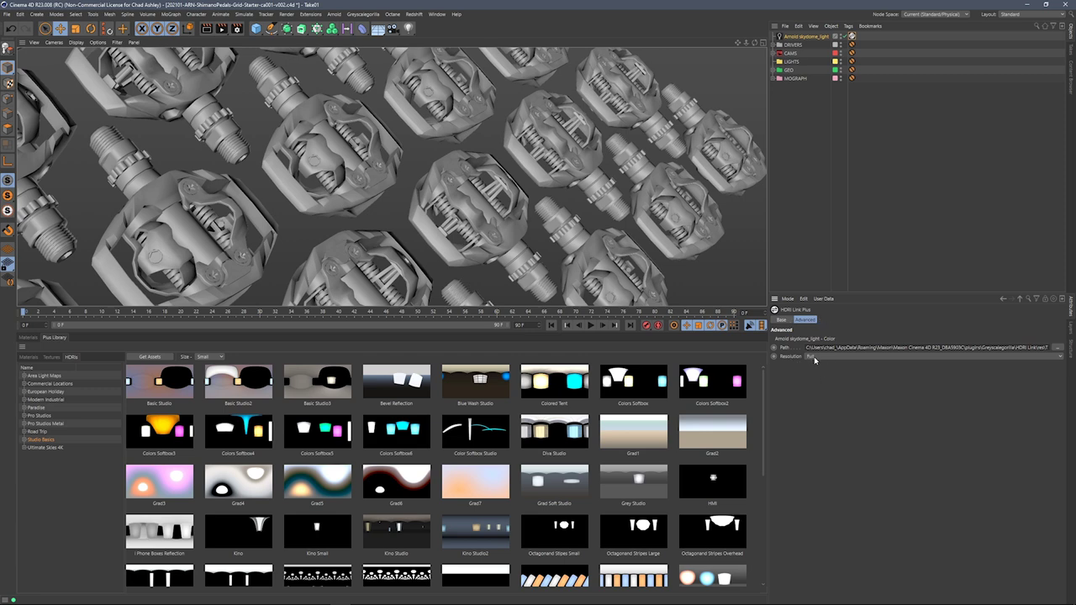
left_click(814, 357)
left_click(815, 374)
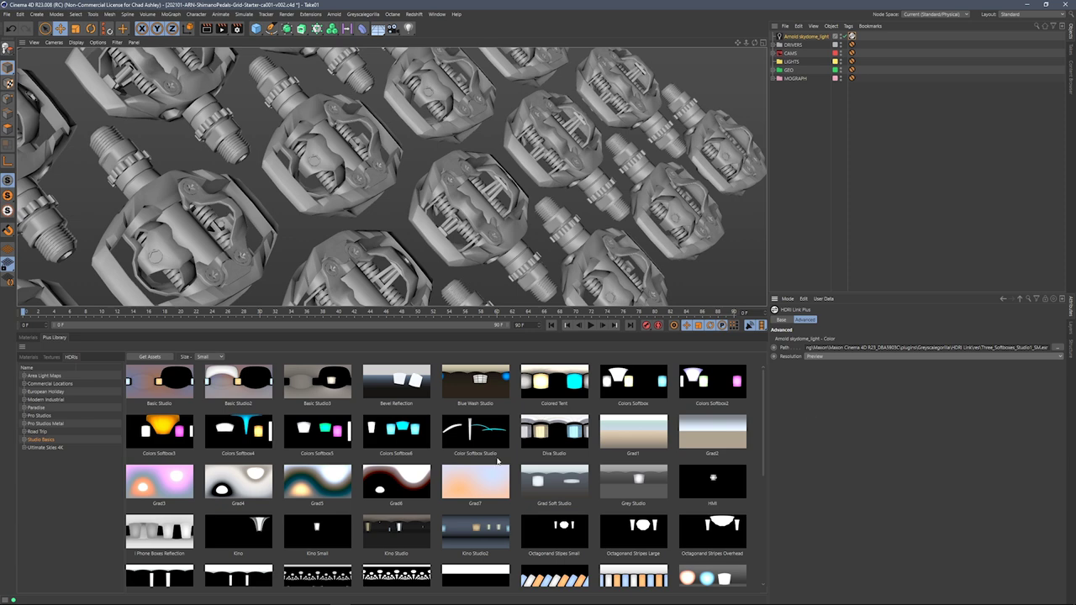
left_click(40, 423)
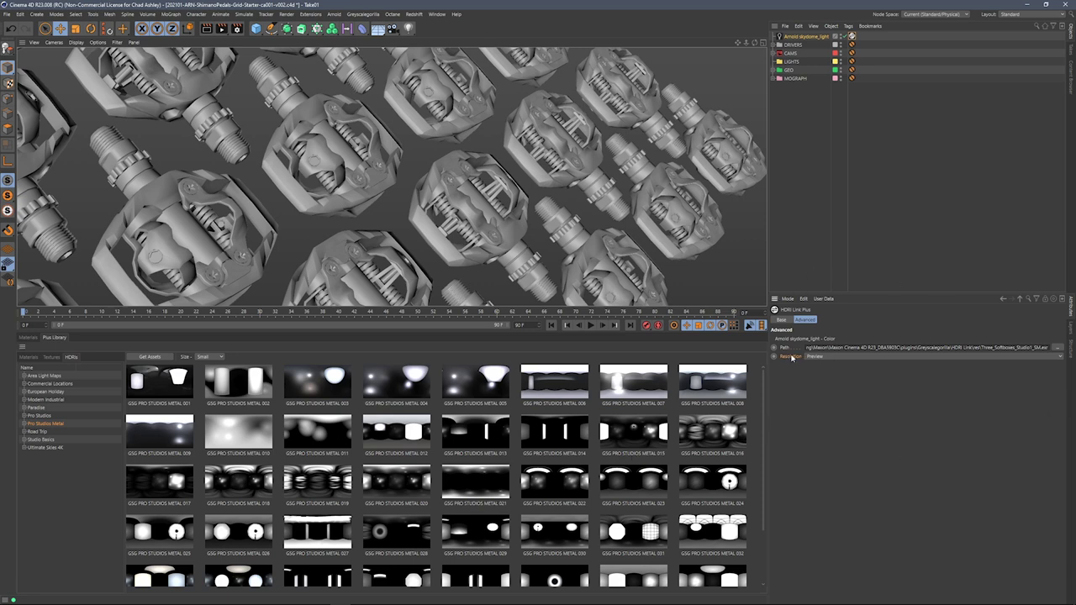
Save the HDRI tag's current settings as default with Set as Default.
left_click(804, 299)
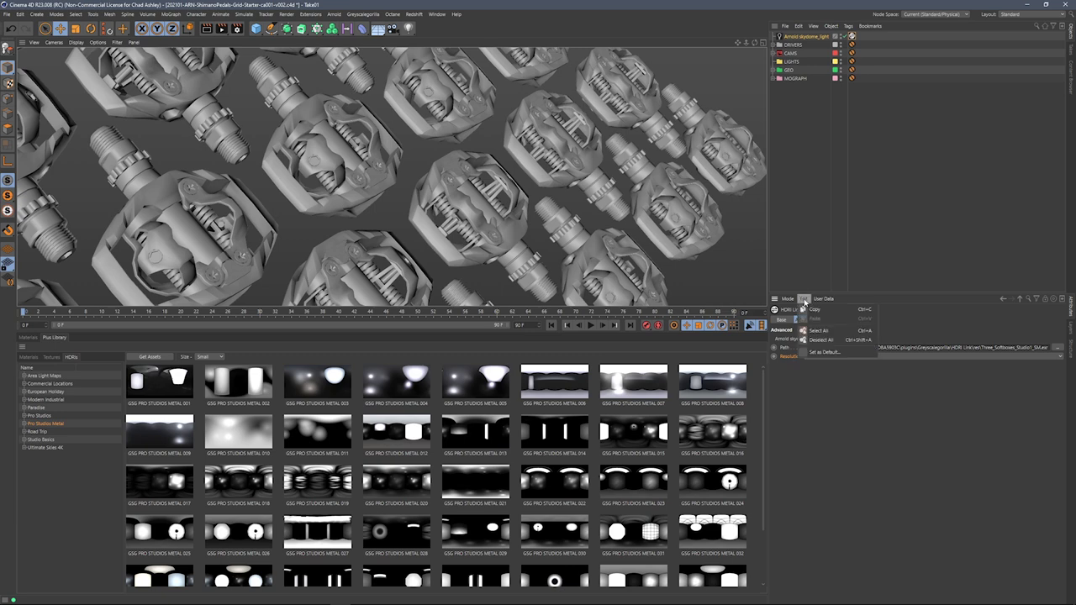
left_click(829, 353)
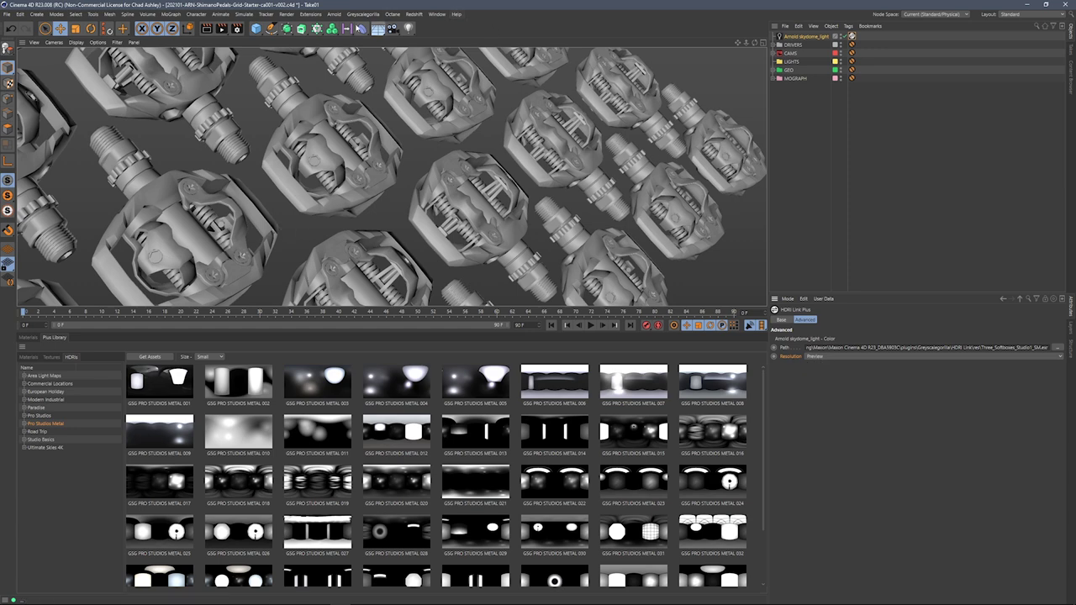
left_click(334, 16)
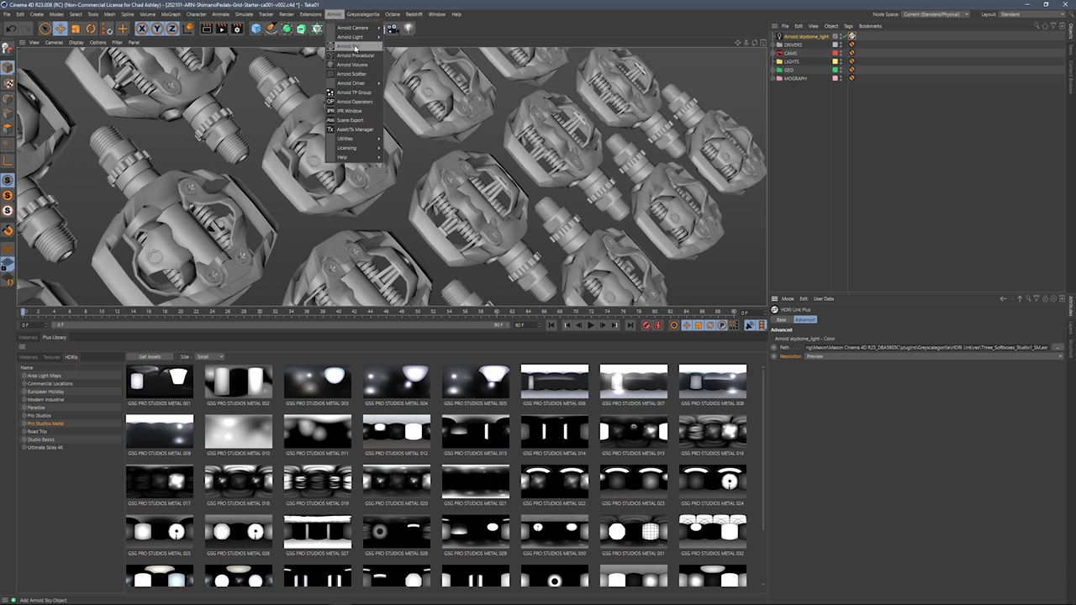
mouse_move(365, 86)
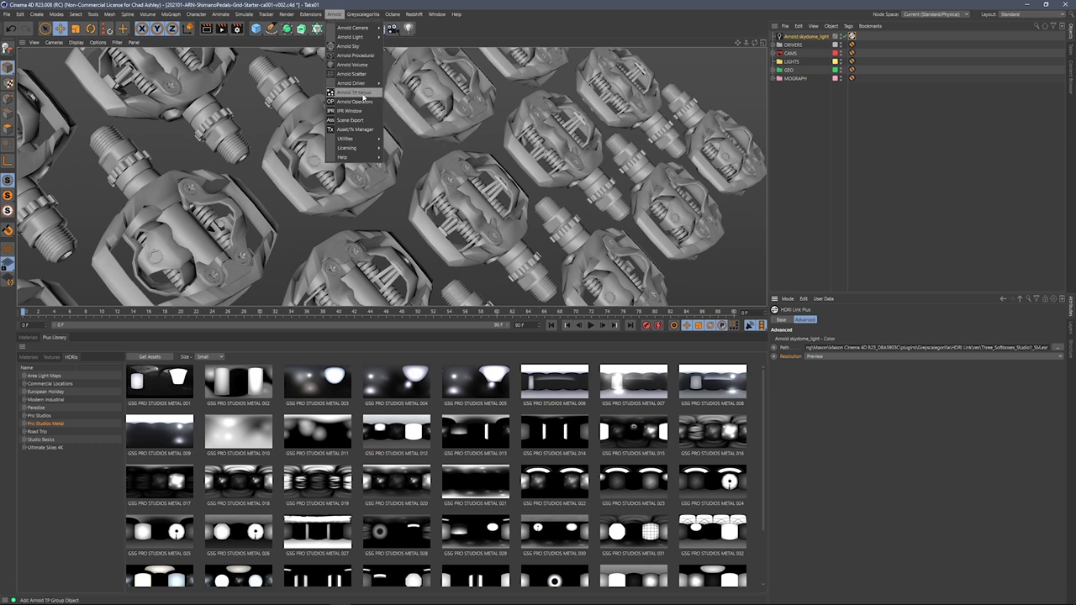
Open the Arnold IPR window, start rendering the pedals, and dock it right of the viewport.
left_click(365, 111)
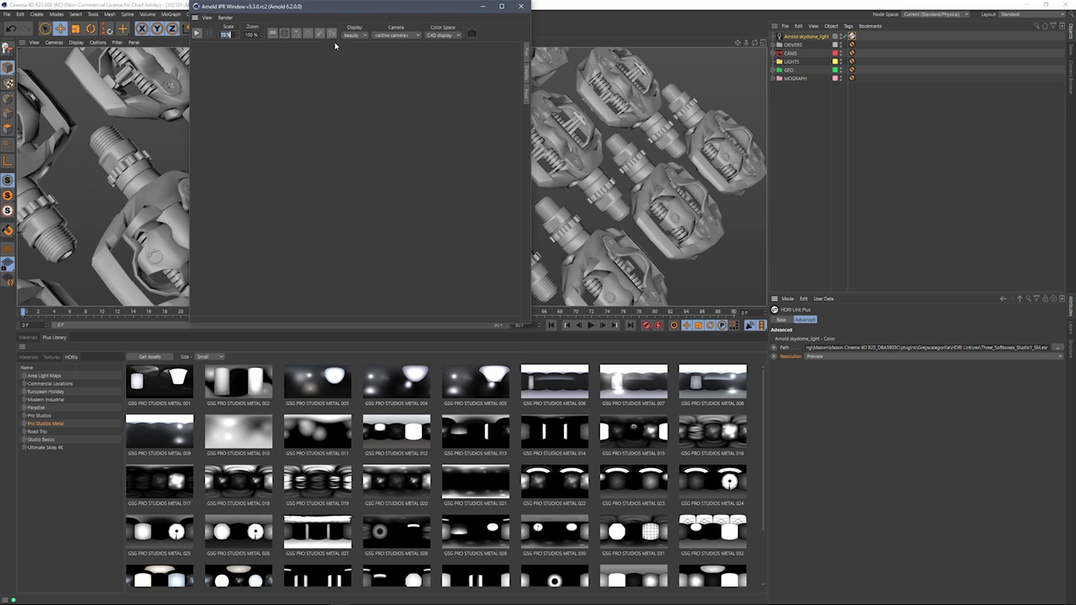
left_click(196, 33)
left_click_drag(195, 6, 814, 98)
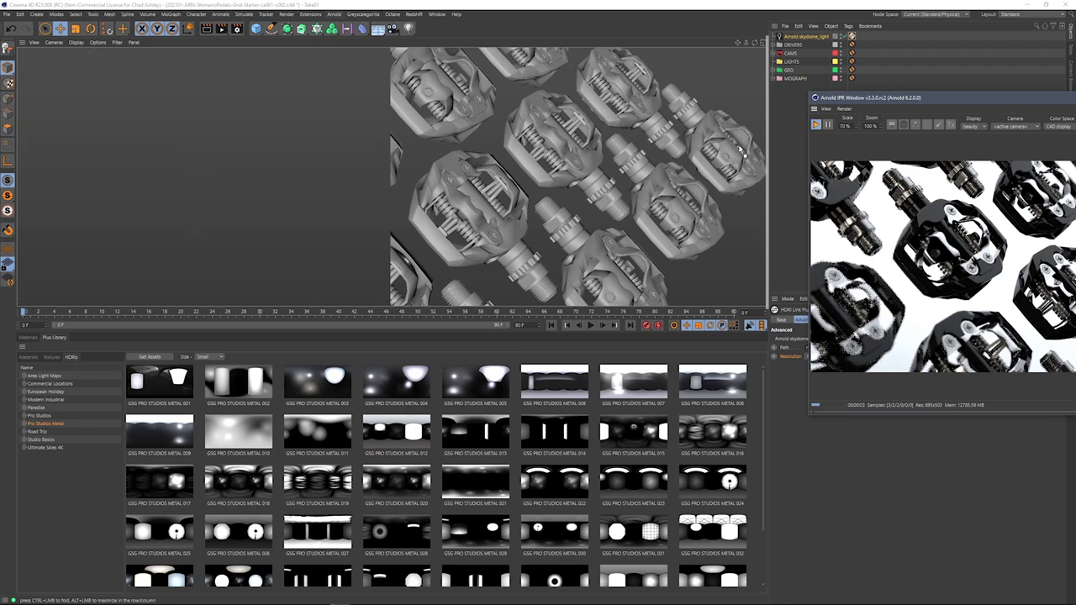
left_click_drag(791, 130, 829, 125)
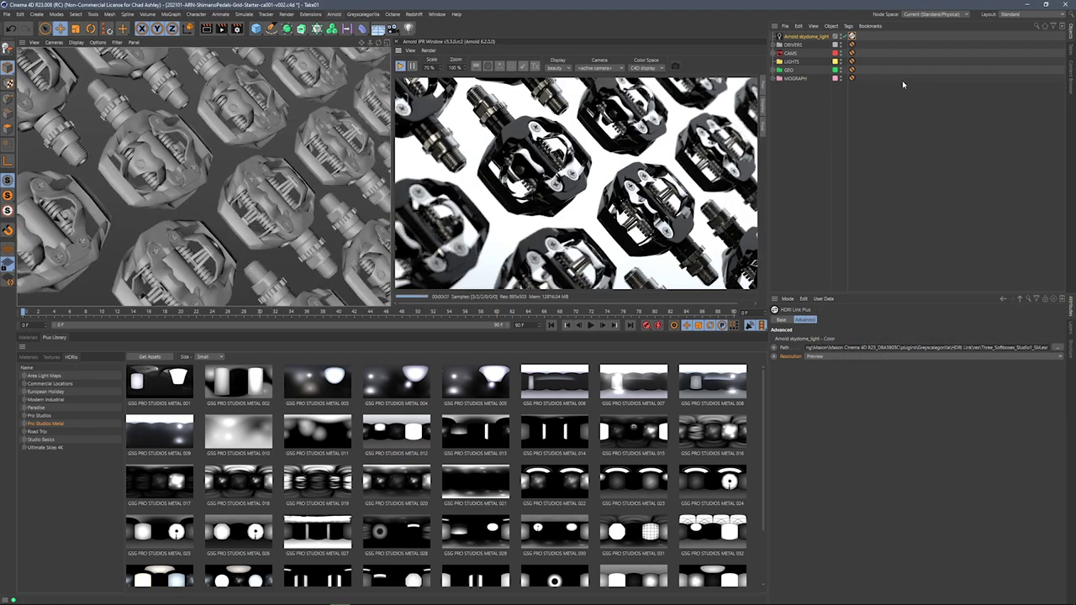
Try Cloud City, Concrete Shelter, Creative Office and Grassy Field With Sun, settling on Modern Industrial 009.
left_click(49, 384)
left_click(239, 383)
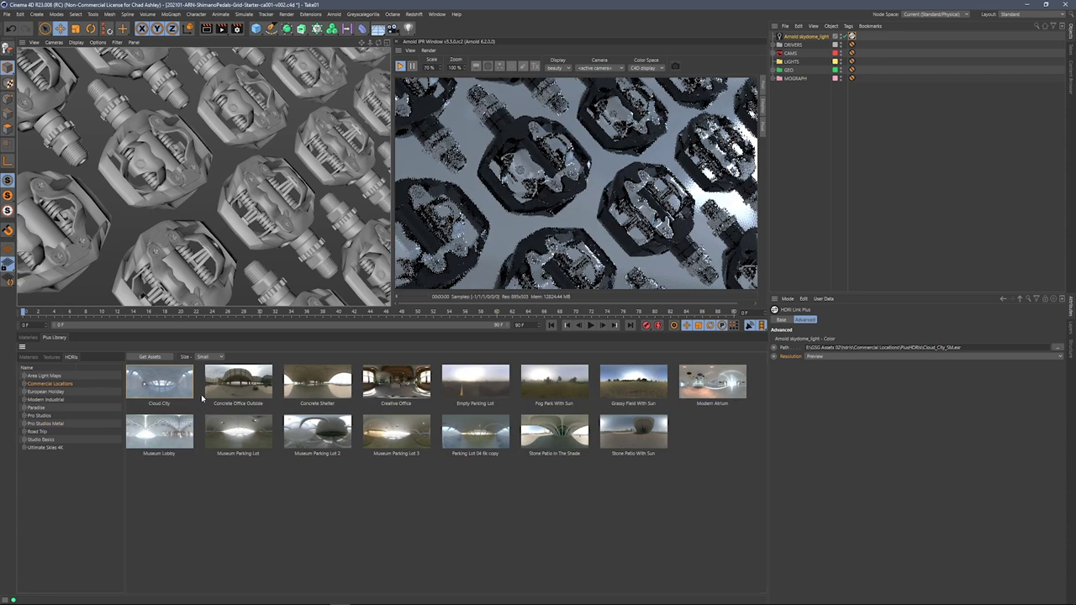
left_click(317, 383)
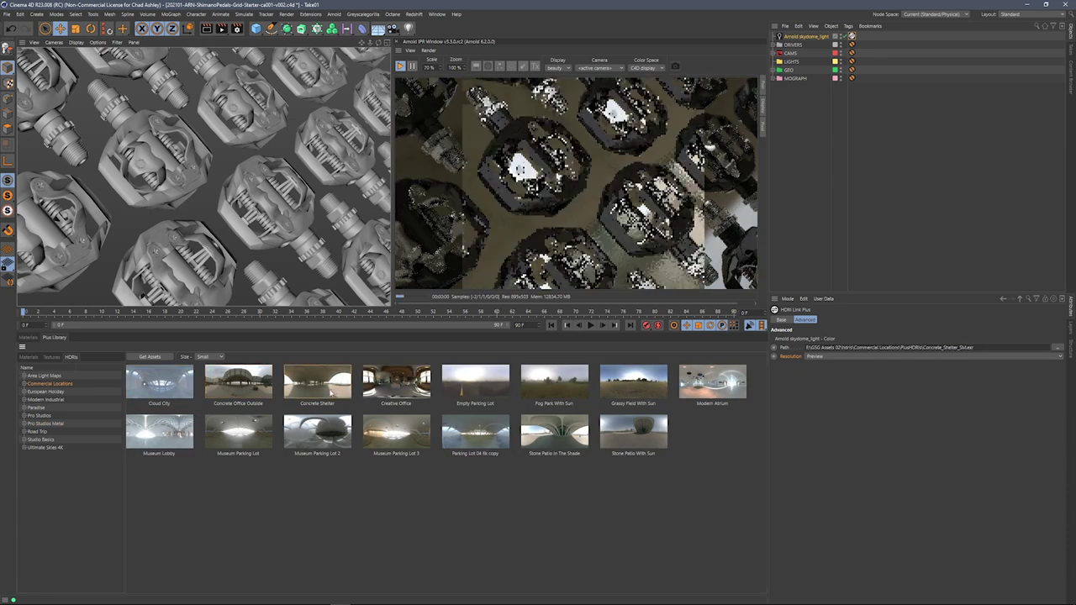
left_click(404, 391)
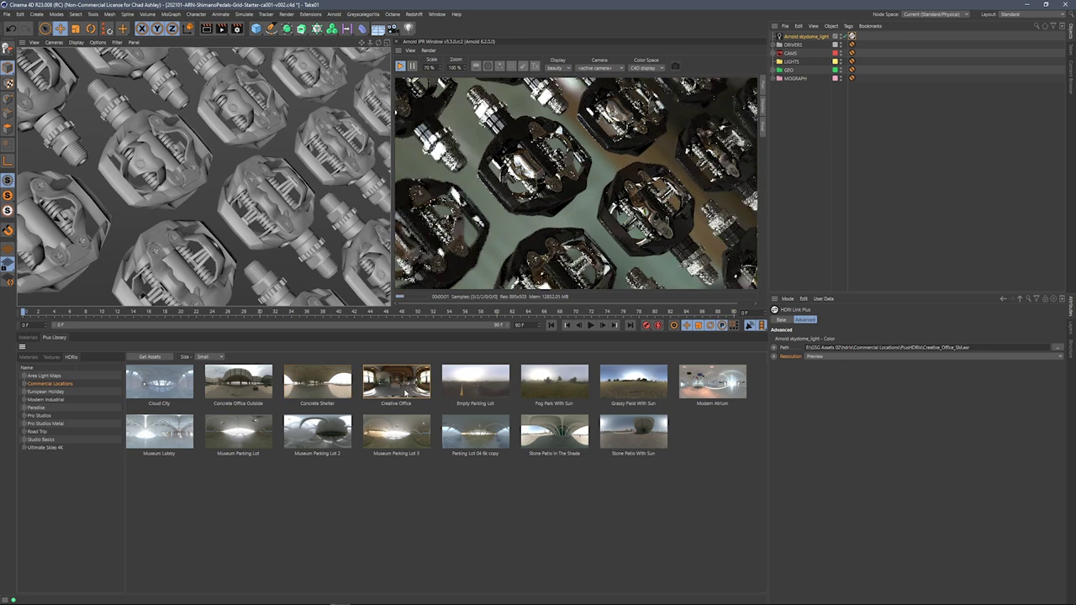
left_click(634, 384)
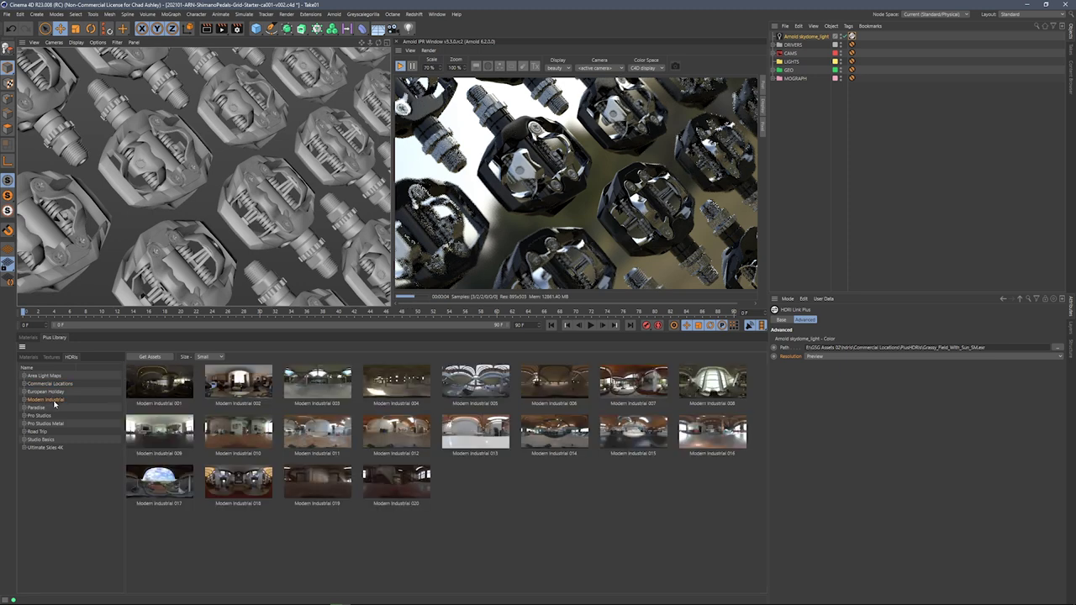
left_click(186, 433)
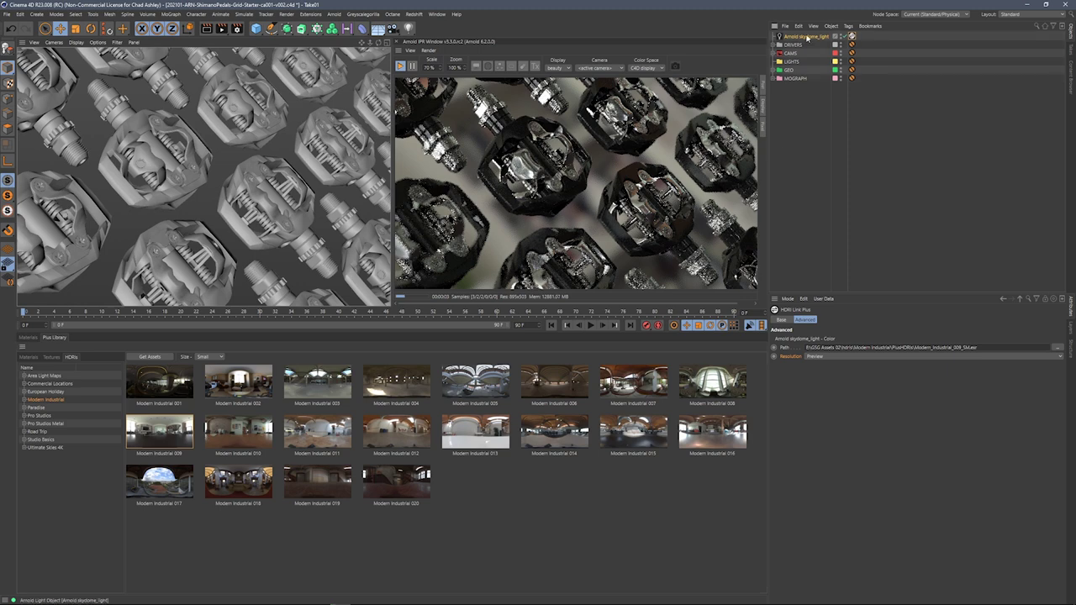
Raise the skydome_light Exposure to 0.64 and list the Pro Studios Metal HDRIs.
left_click(806, 36)
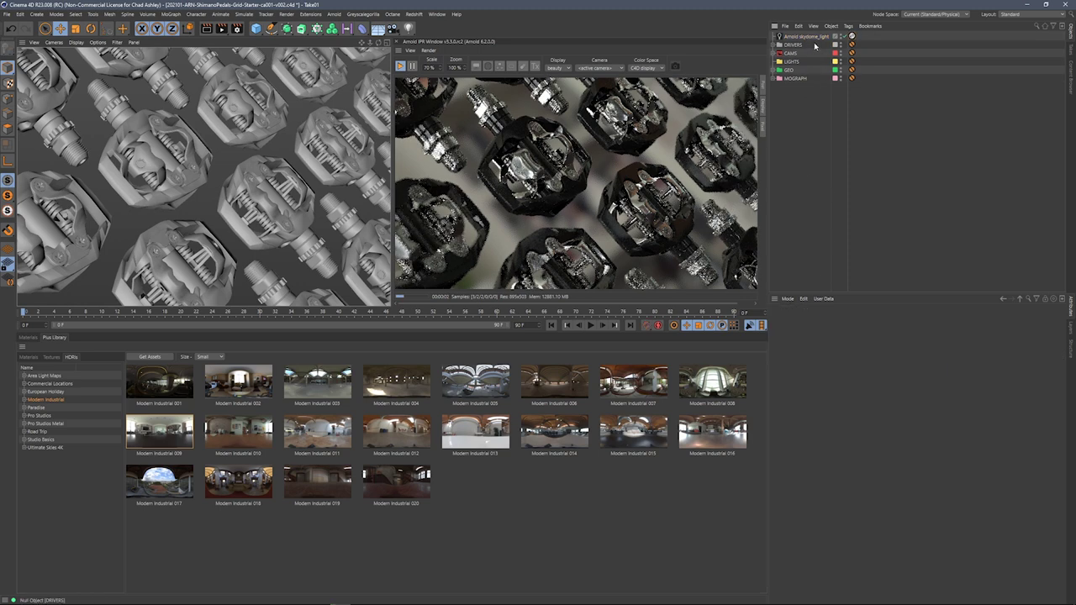
left_click_drag(967, 380, 978, 380)
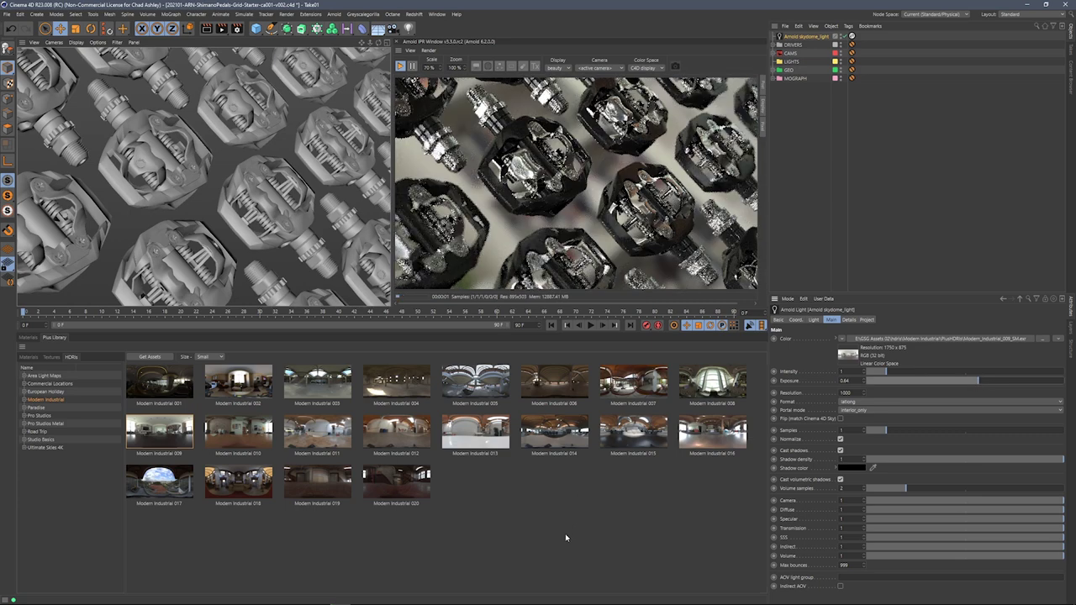
left_click(57, 424)
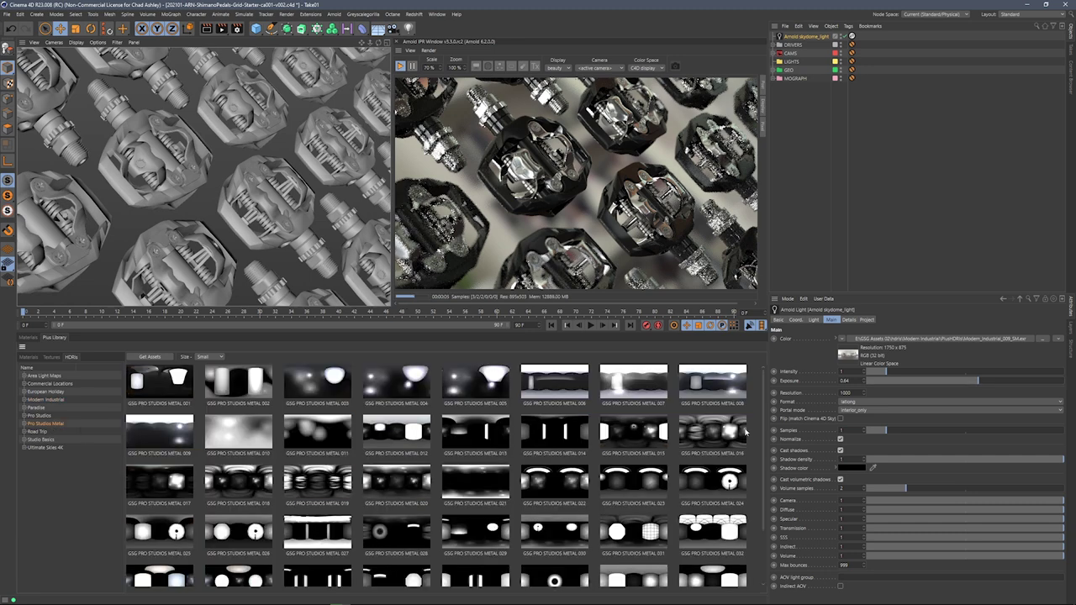
Apply GSG PRO STUDIOS METAL 043 to the skydome and rotate it around its heading.
scroll(380, 561, "down", 2)
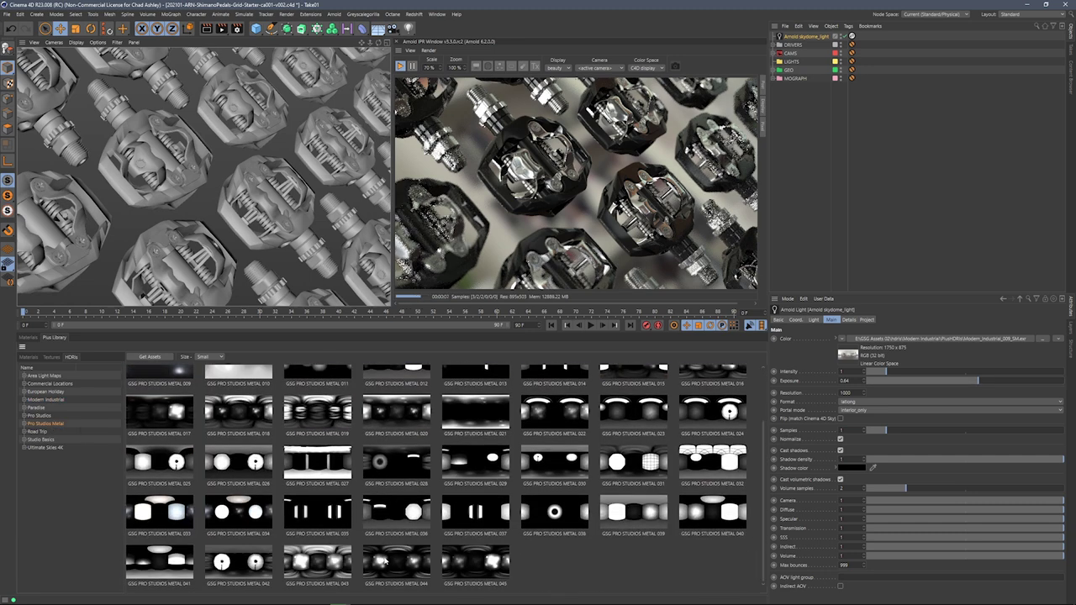
double_click(318, 561)
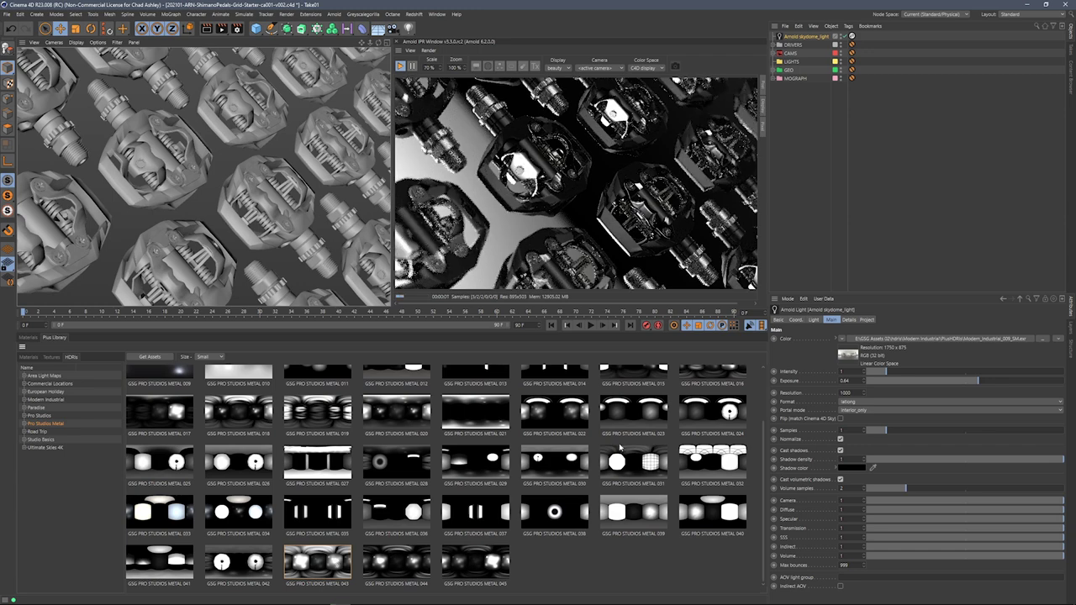
left_click(798, 321)
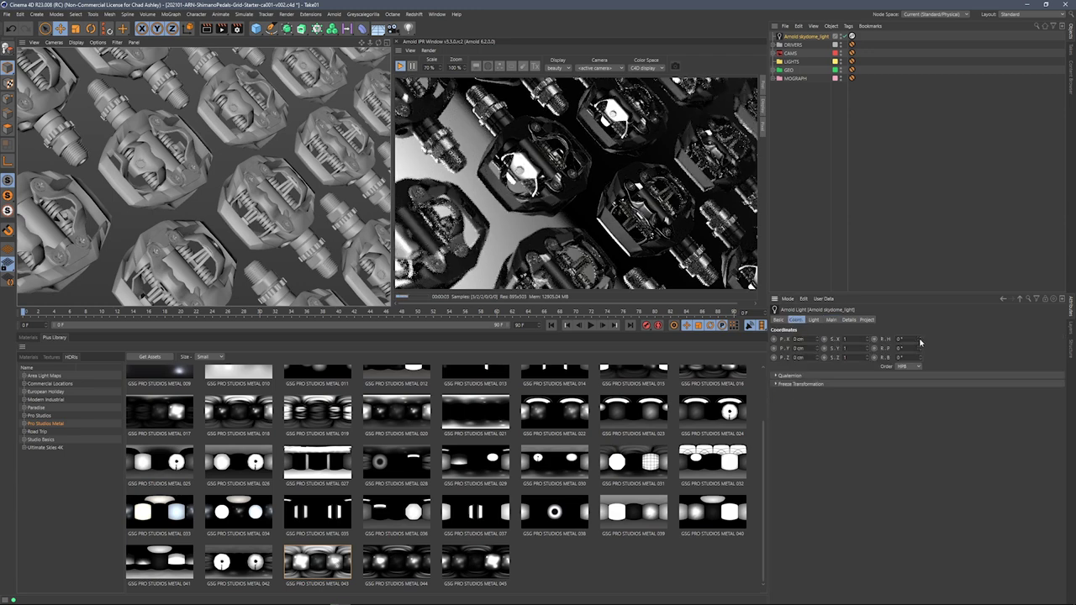
left_click_drag(920, 342, 927, 374)
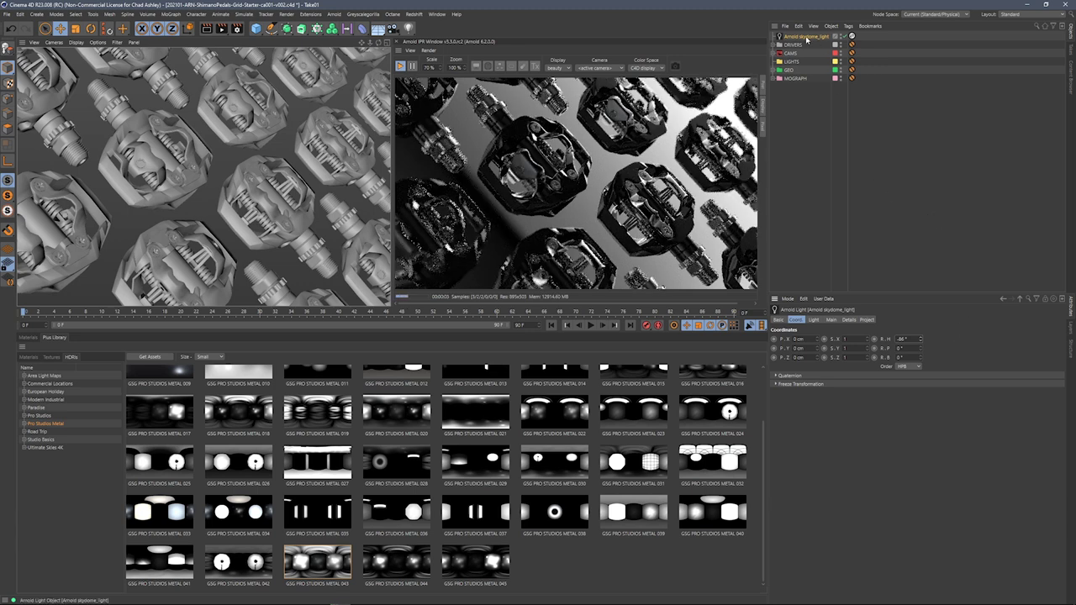
Set the skydome's Camera visibility to 1 and show the Pro Studios HDRI collection.
left_click(831, 320)
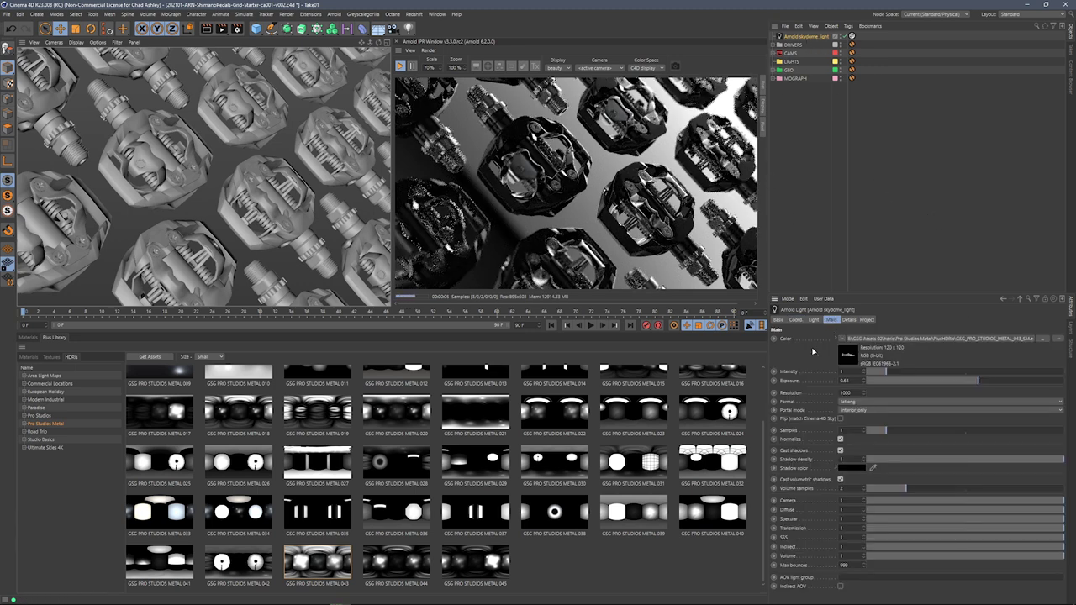
left_click_drag(925, 500, 1061, 500)
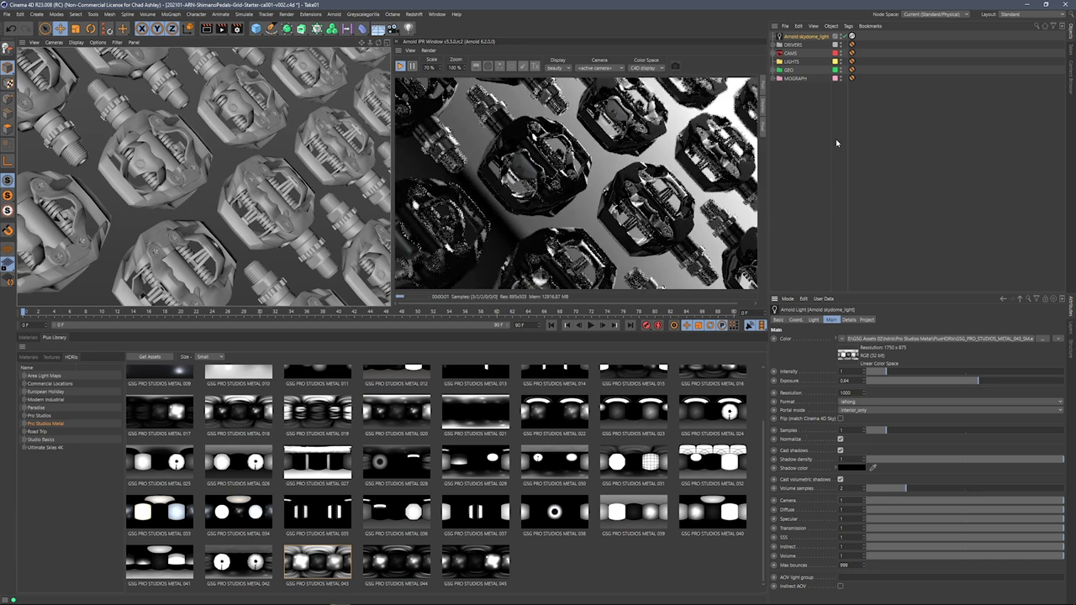
left_click(41, 415)
Try a purple studio HDRI, then a green Paradise HDRI and Cruise Ship Deck.
left_click(164, 417)
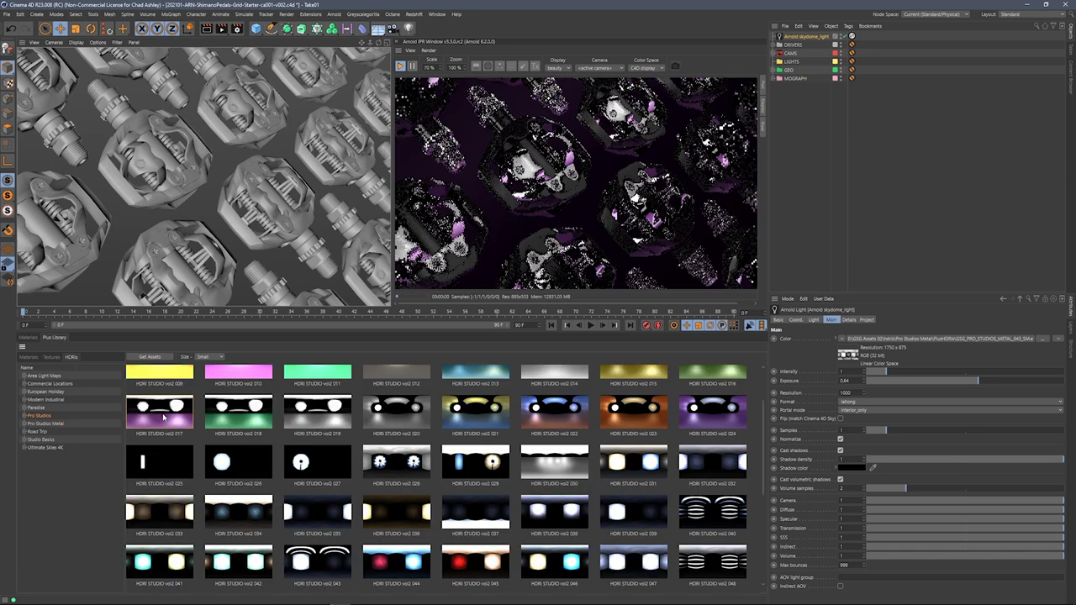
left_click(37, 408)
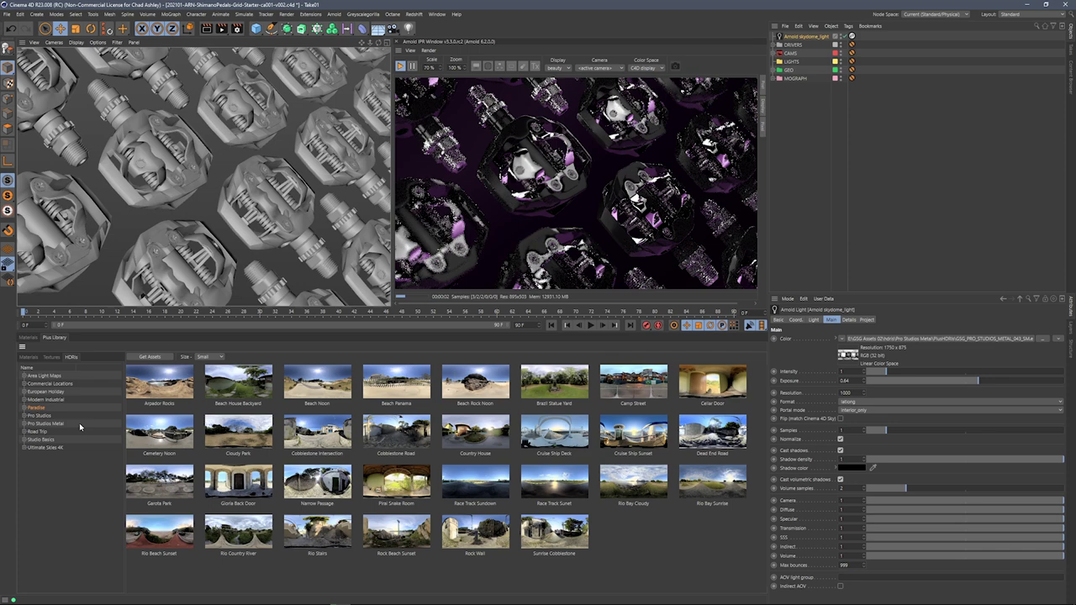
left_click(485, 443)
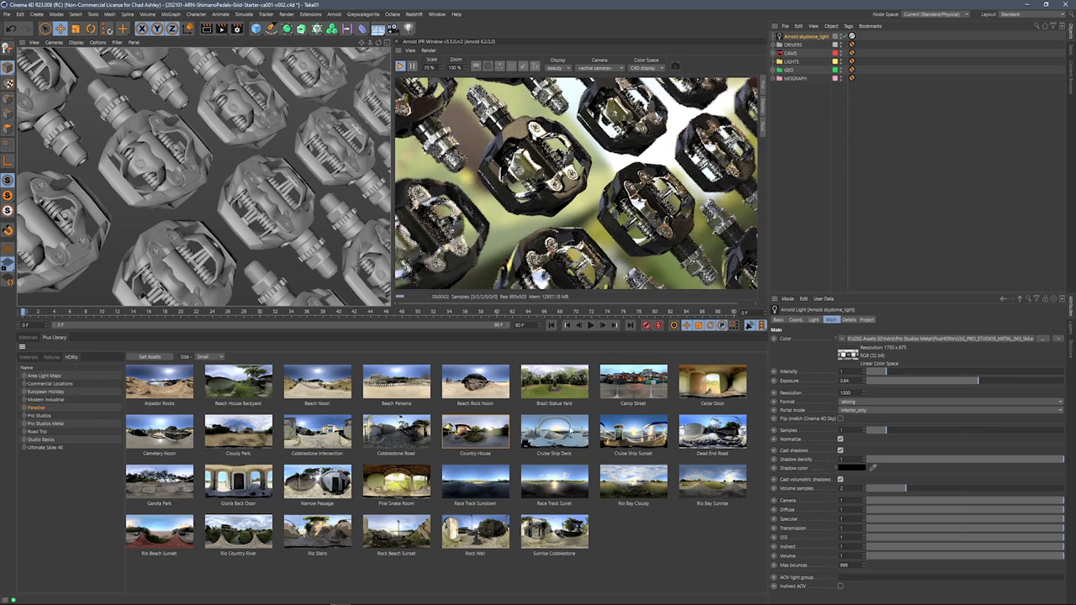
left_click(569, 430)
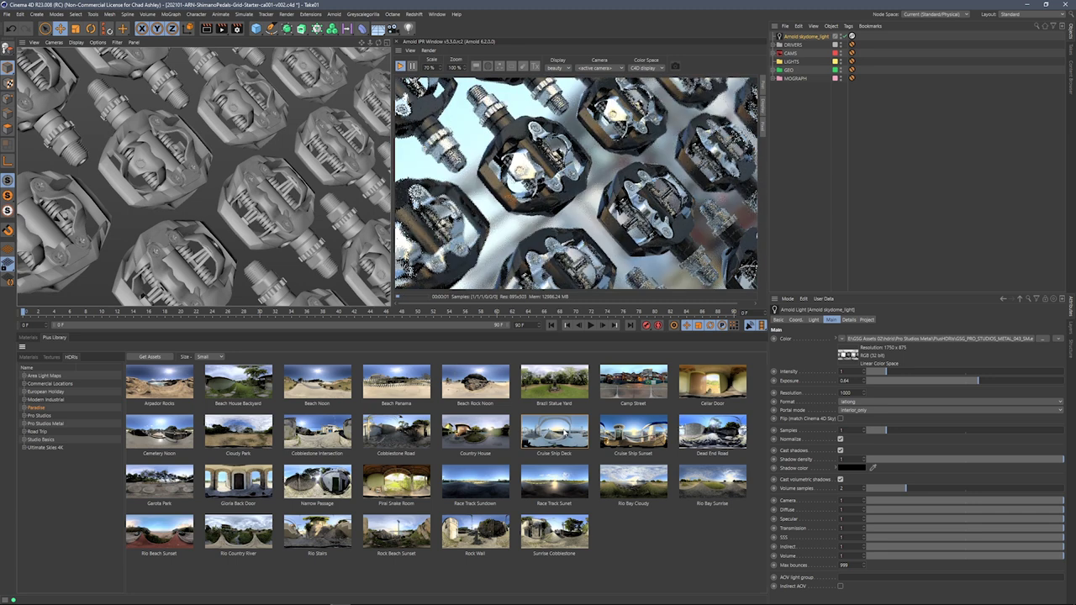
Try Pro Studios HDRIs: HDRI STUDIO vol2 012, vol2 005, and a dimmer grey-beige one.
left_click(39, 418)
double_click(396, 432)
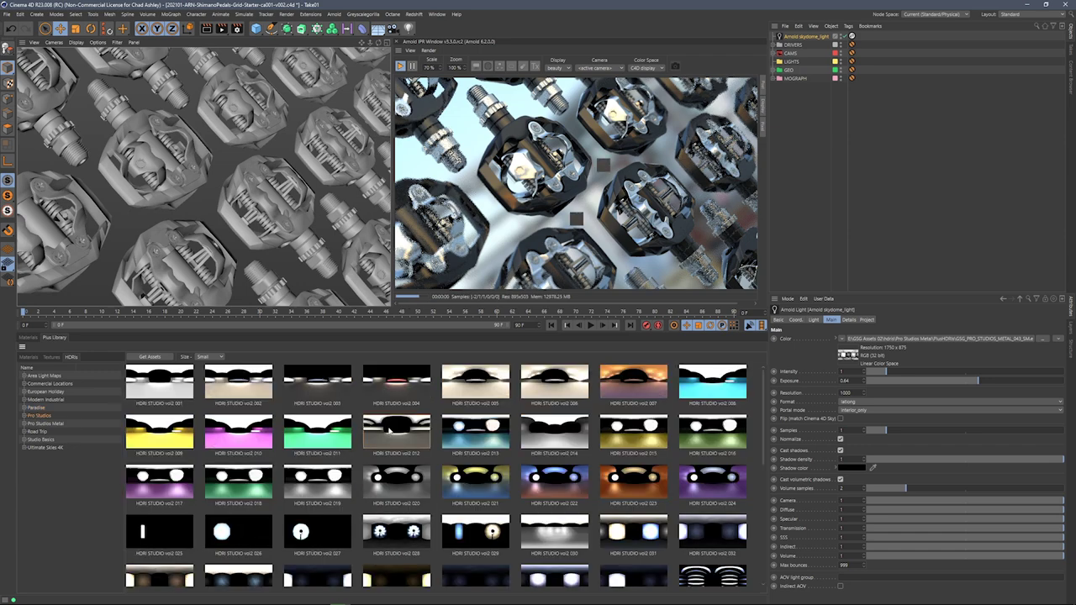
double_click(485, 396)
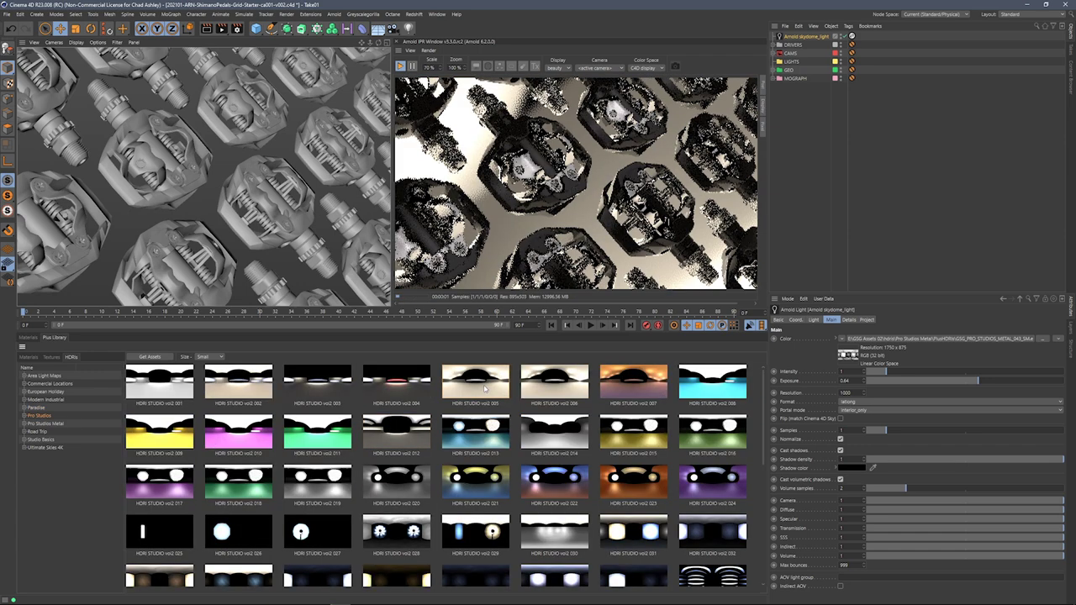
double_click(562, 379)
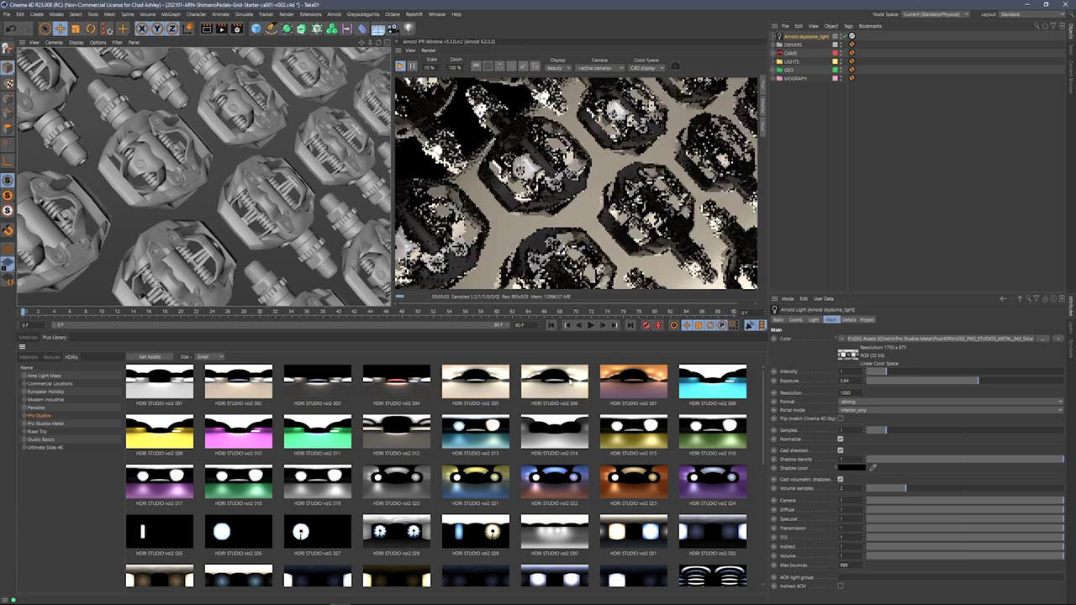
Try European Holiday HDRIs, ending on a warm, bright one lighting the pedals.
left_click(46, 392)
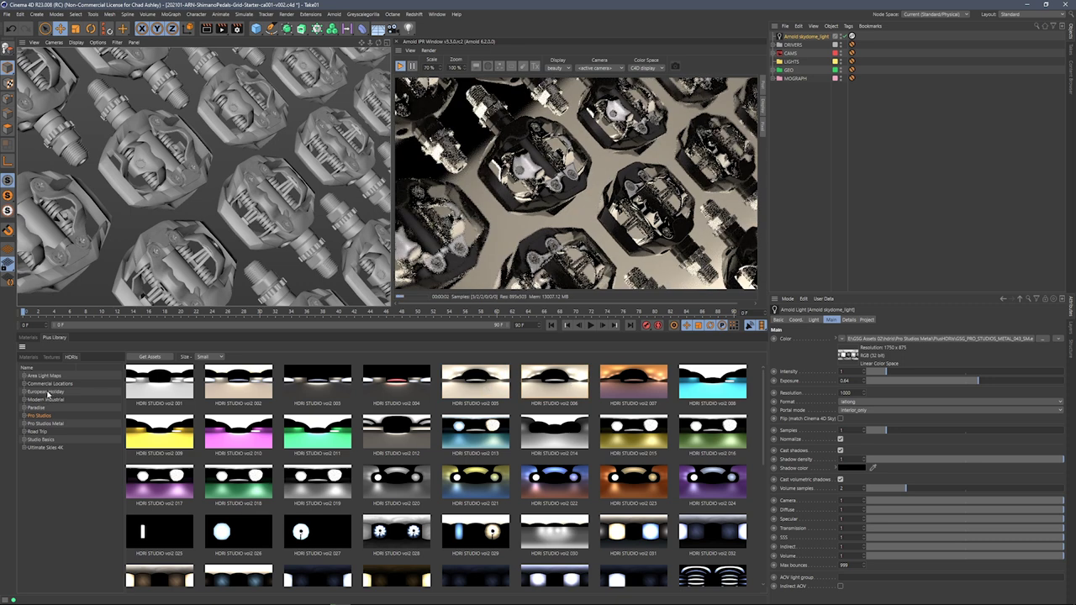
double_click(239, 433)
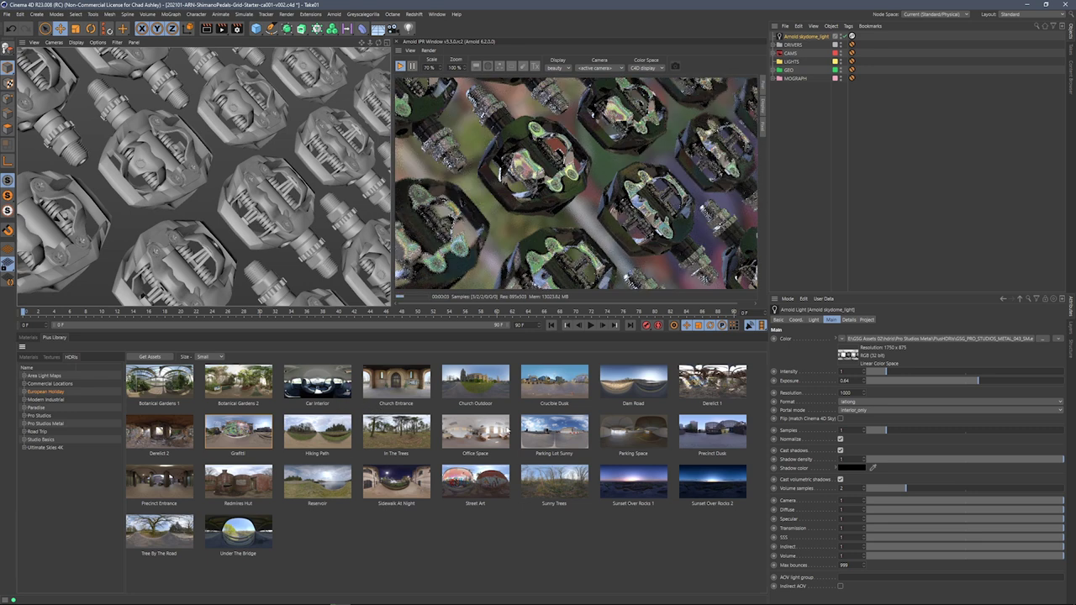
double_click(490, 430)
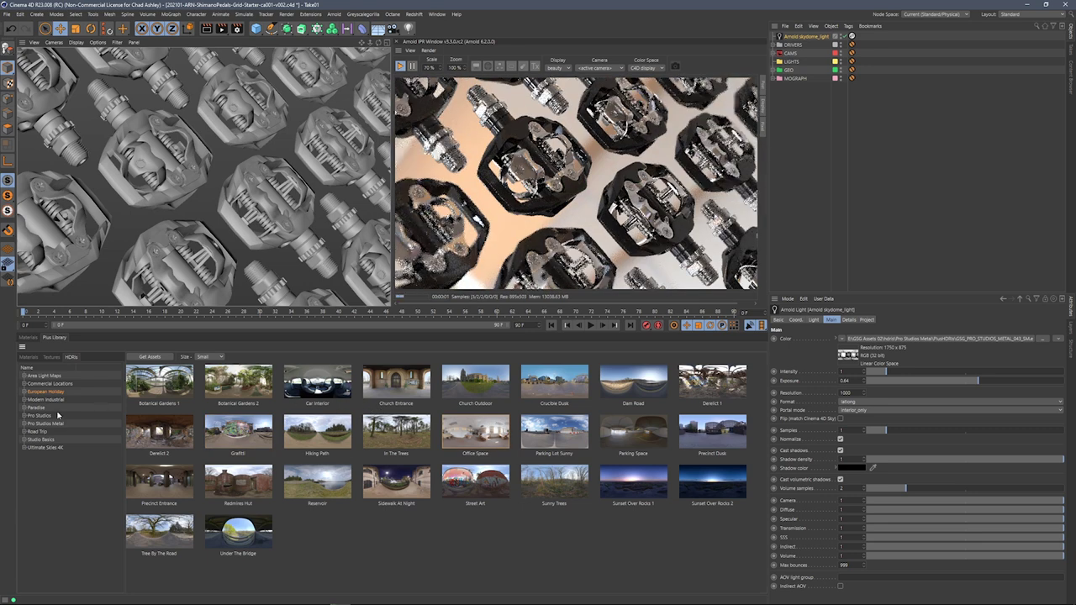
Return the skydome to the Pro Studios Metal 043 HDRI and view its HDRI Link Plus tag.
left_click(48, 424)
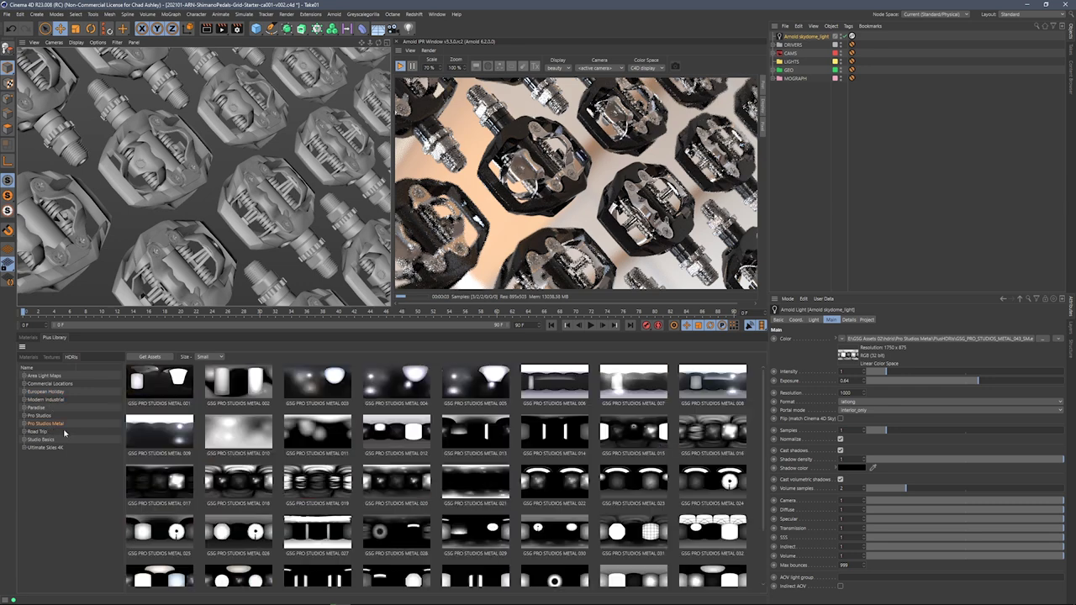
scroll(723, 513, "down", 2)
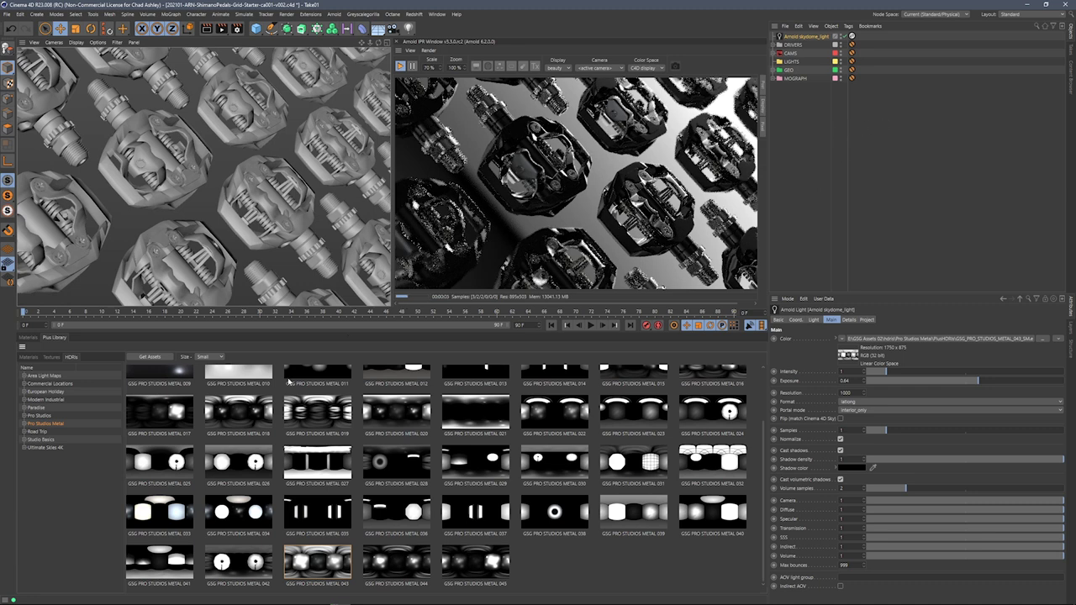
left_click(851, 37)
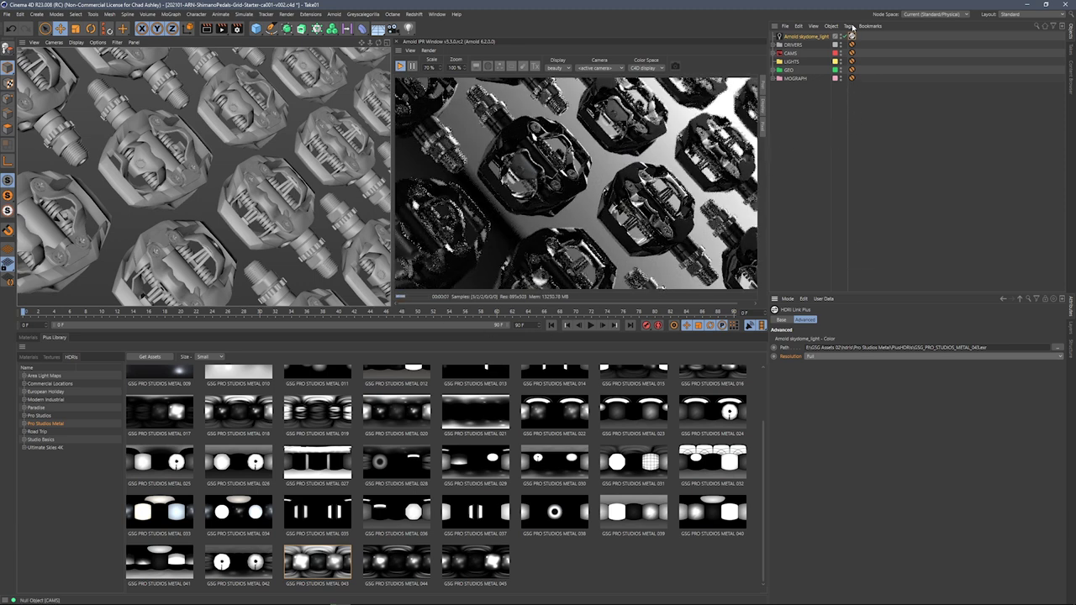
Check the Arnold skydome_light's Color path, then clear the Object Manager selection.
left_click(805, 36)
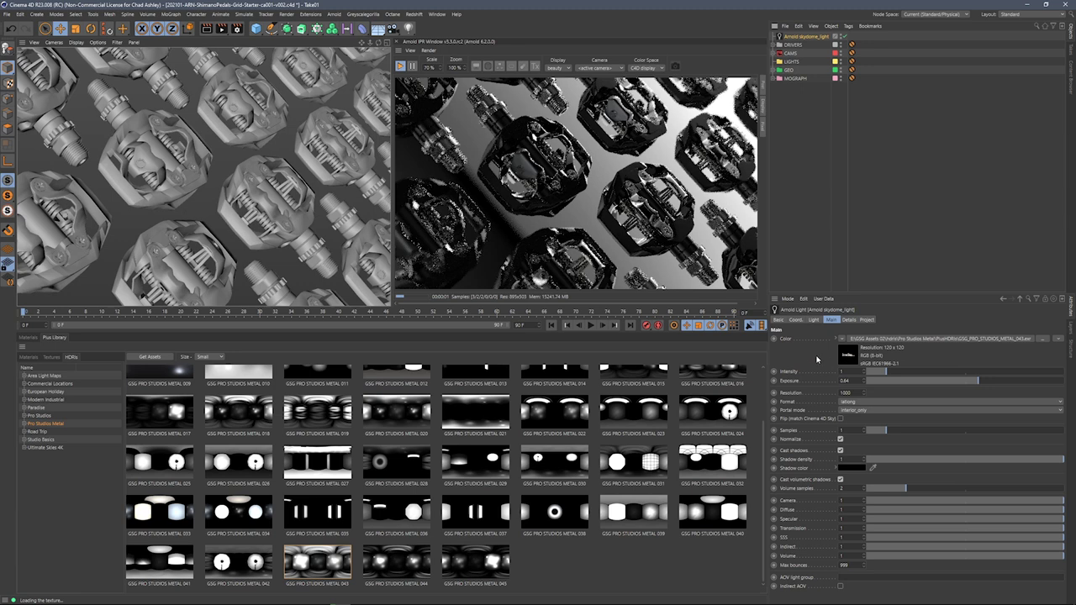
left_click(802, 130)
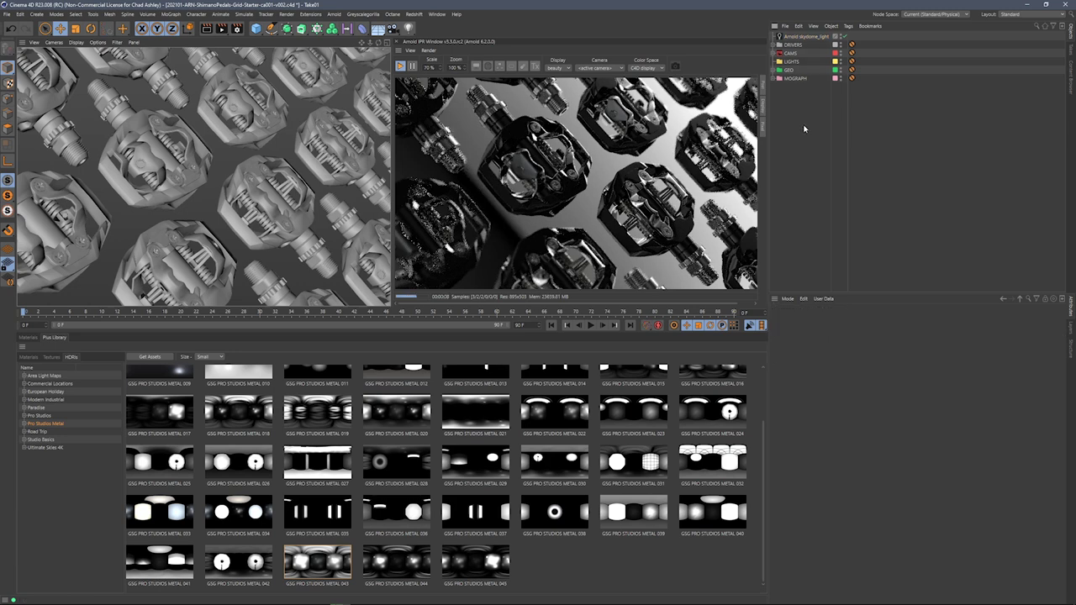